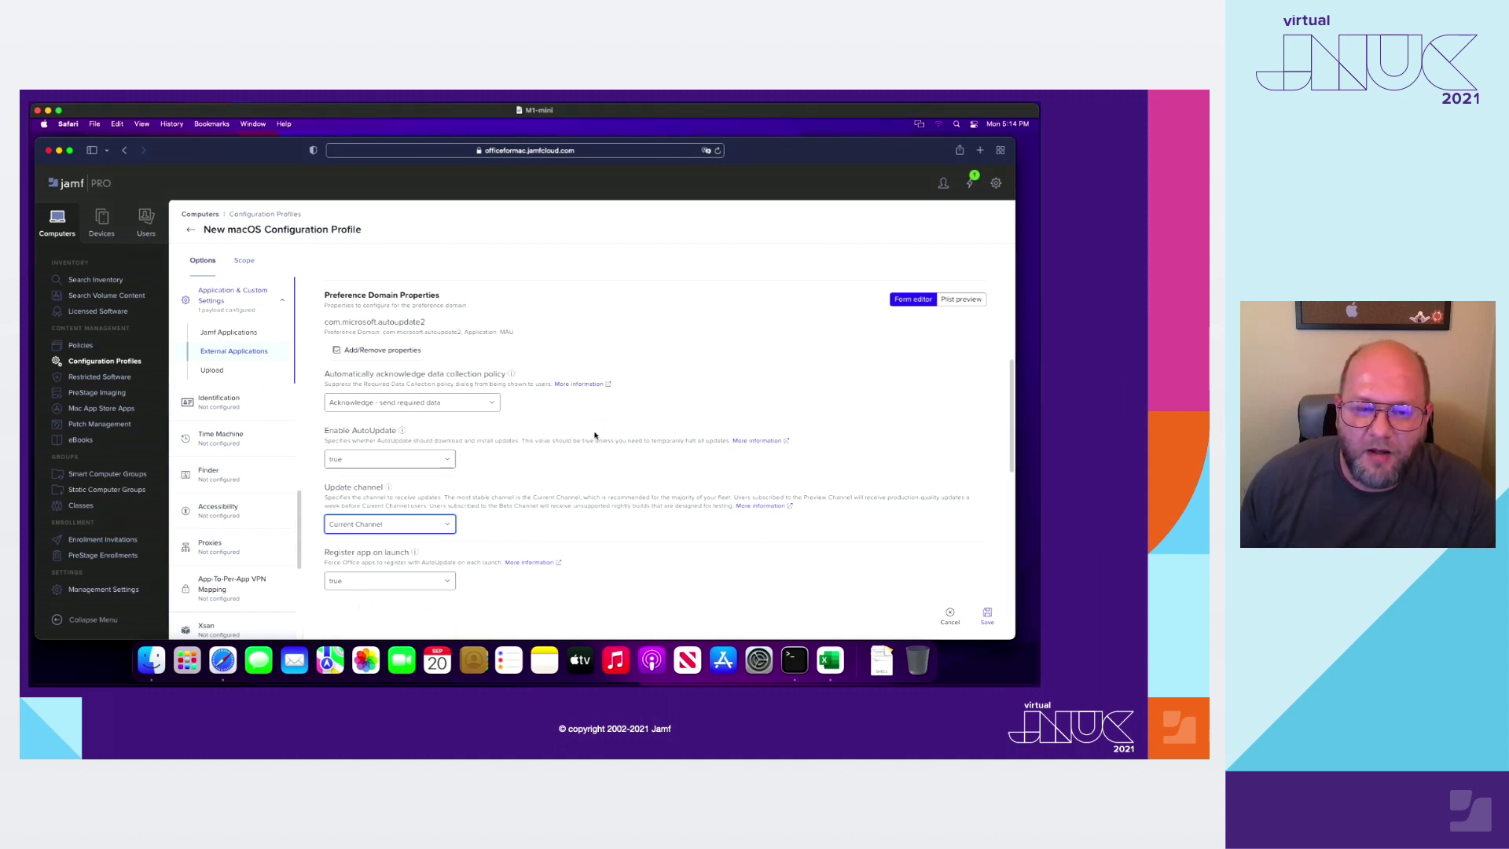
Set the update channel to Current Channel (Deferred) and the deferred updates option to Defer 28 days.
{"action": "scroll", "coordinate": [562, 458], "scroll_direction": "down", "scroll_amount": 5}
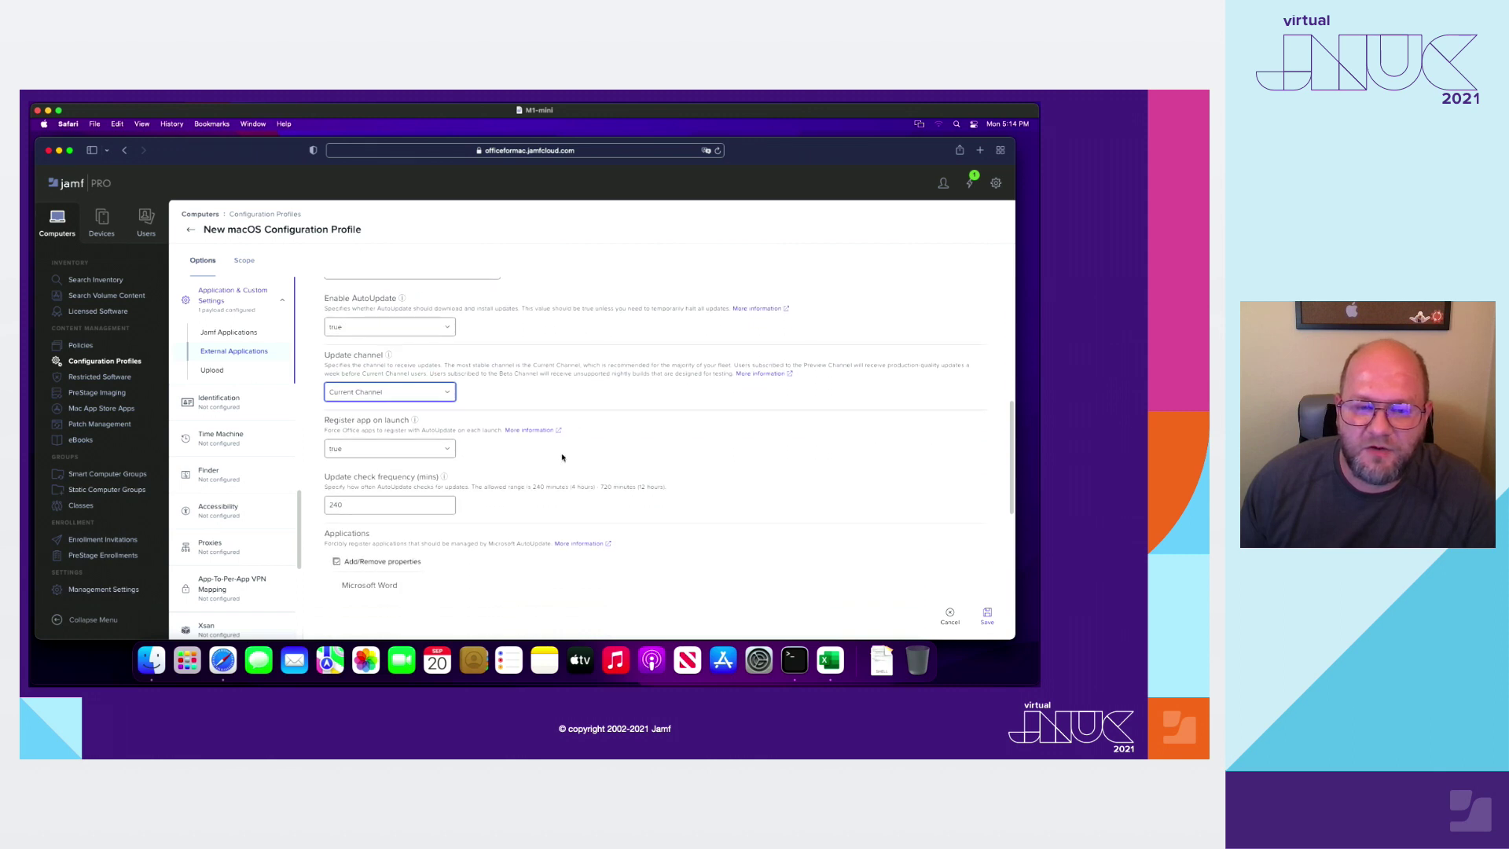
{"action": "left_click", "coordinate": [450, 392]}
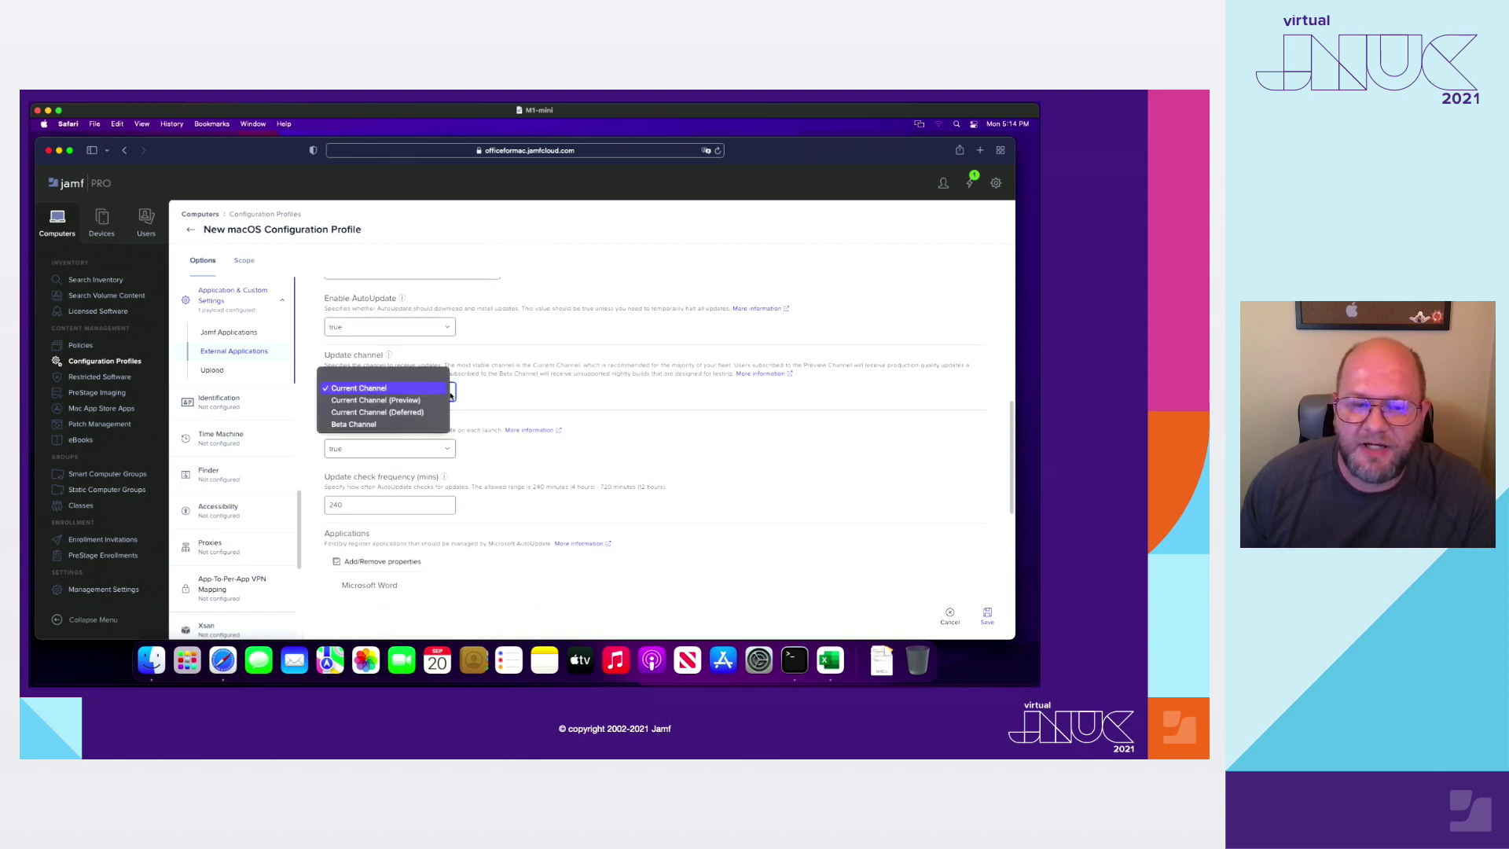
{"action": "left_click", "coordinate": [429, 413]}
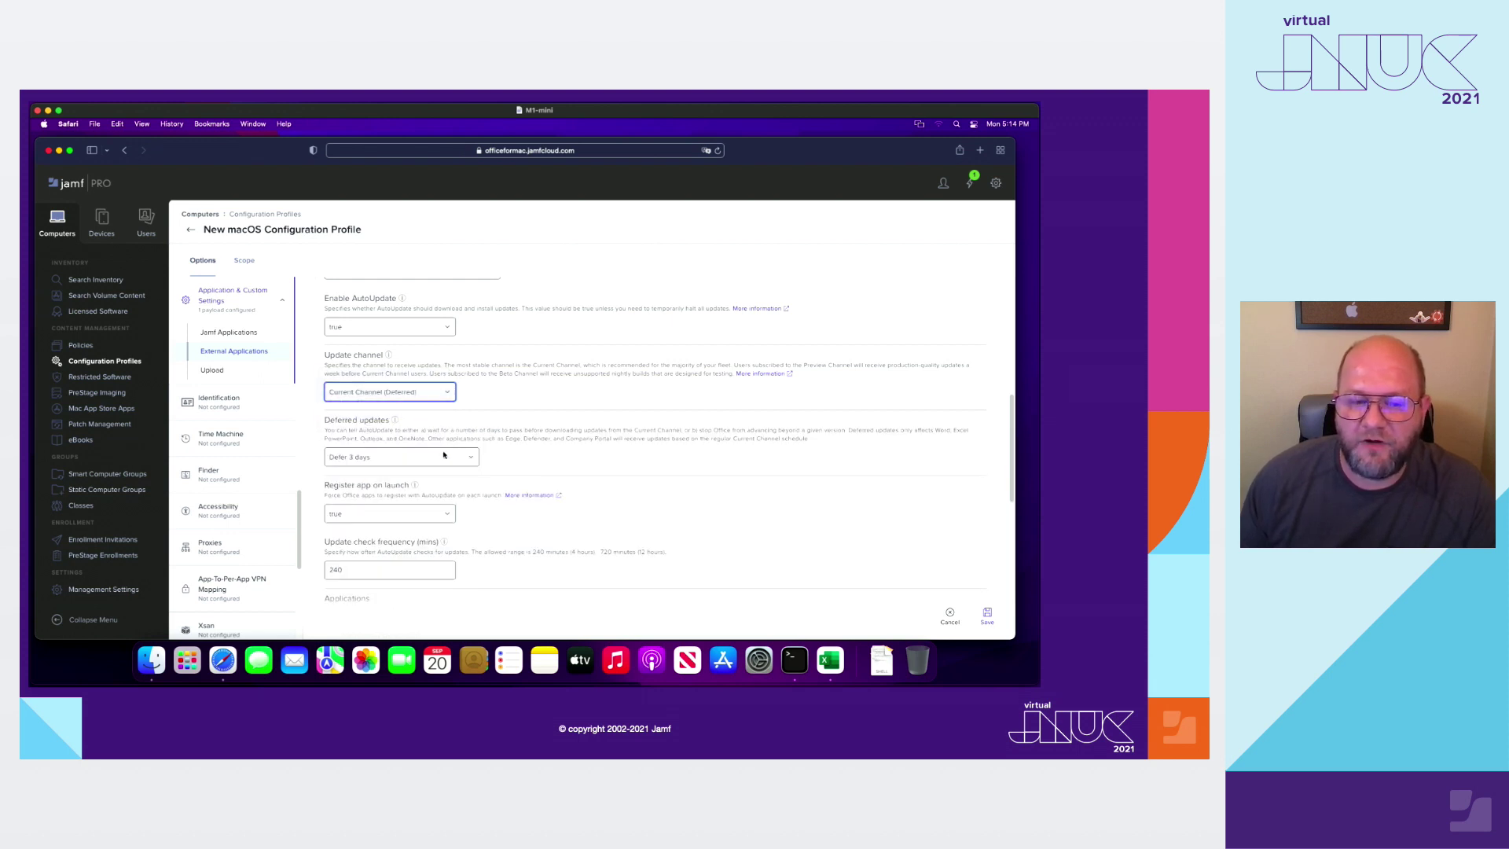
{"action": "left_click", "coordinate": [477, 459]}
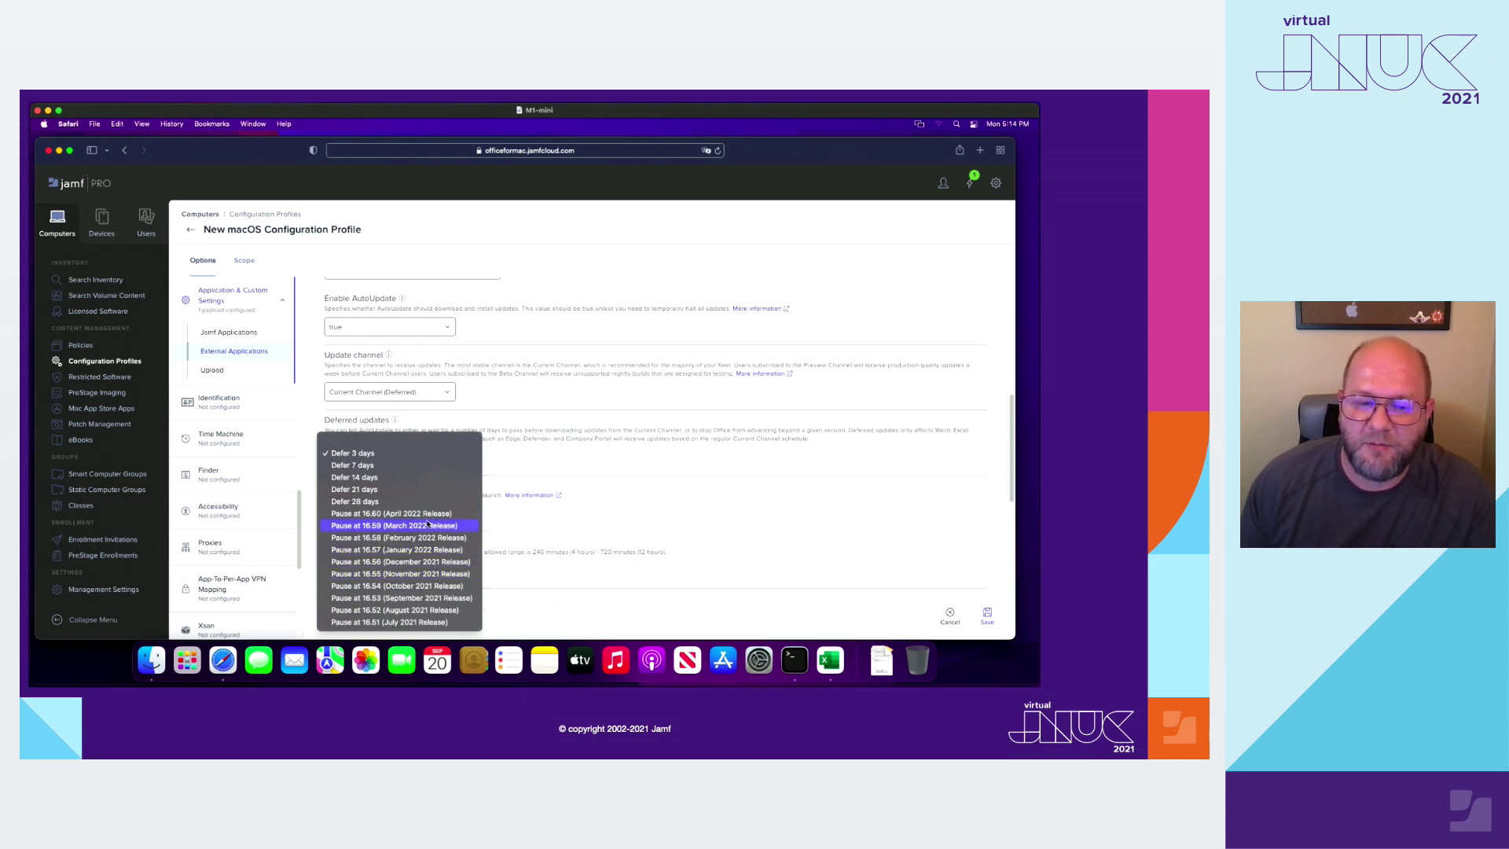
{"action": "left_click", "coordinate": [365, 502]}
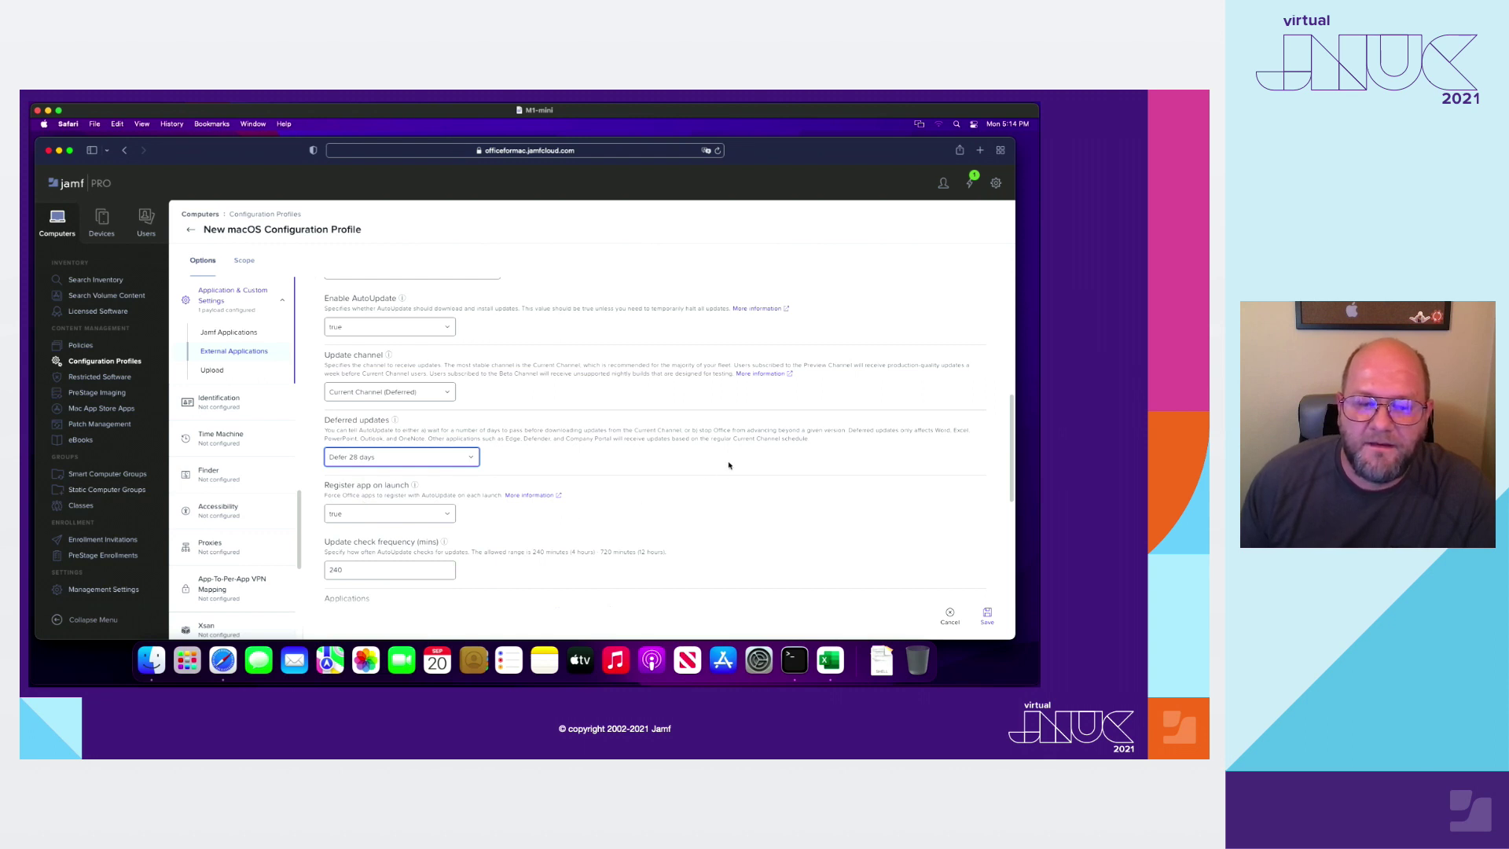
Preview the profile's generated plist and examine the ManifestServer key and its URL at the end.
{"action": "scroll", "coordinate": [729, 466], "scroll_direction": "up", "scroll_amount": 4}
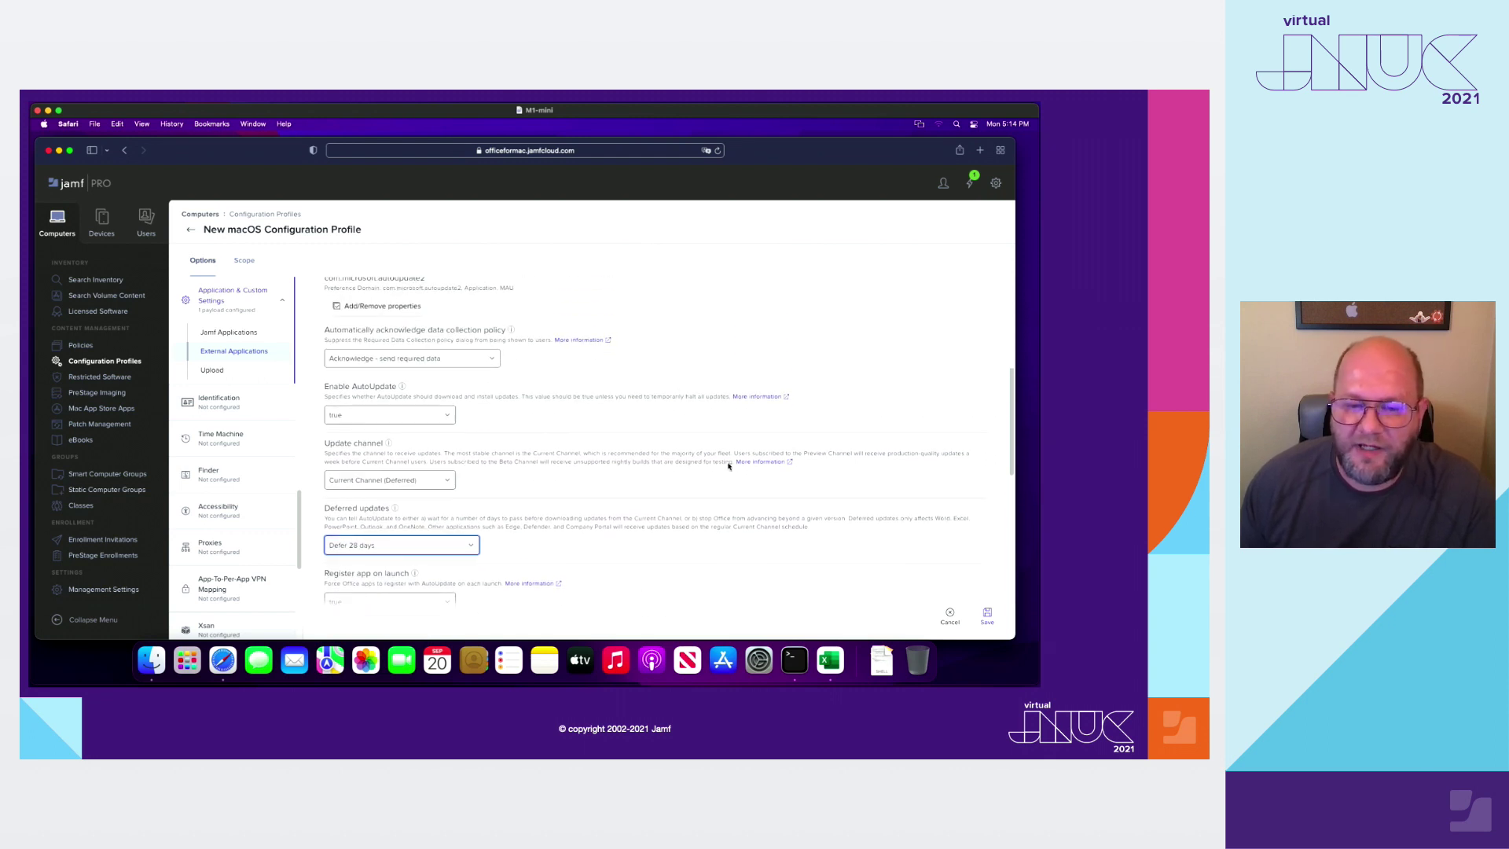
{"action": "left_click", "coordinate": [968, 296]}
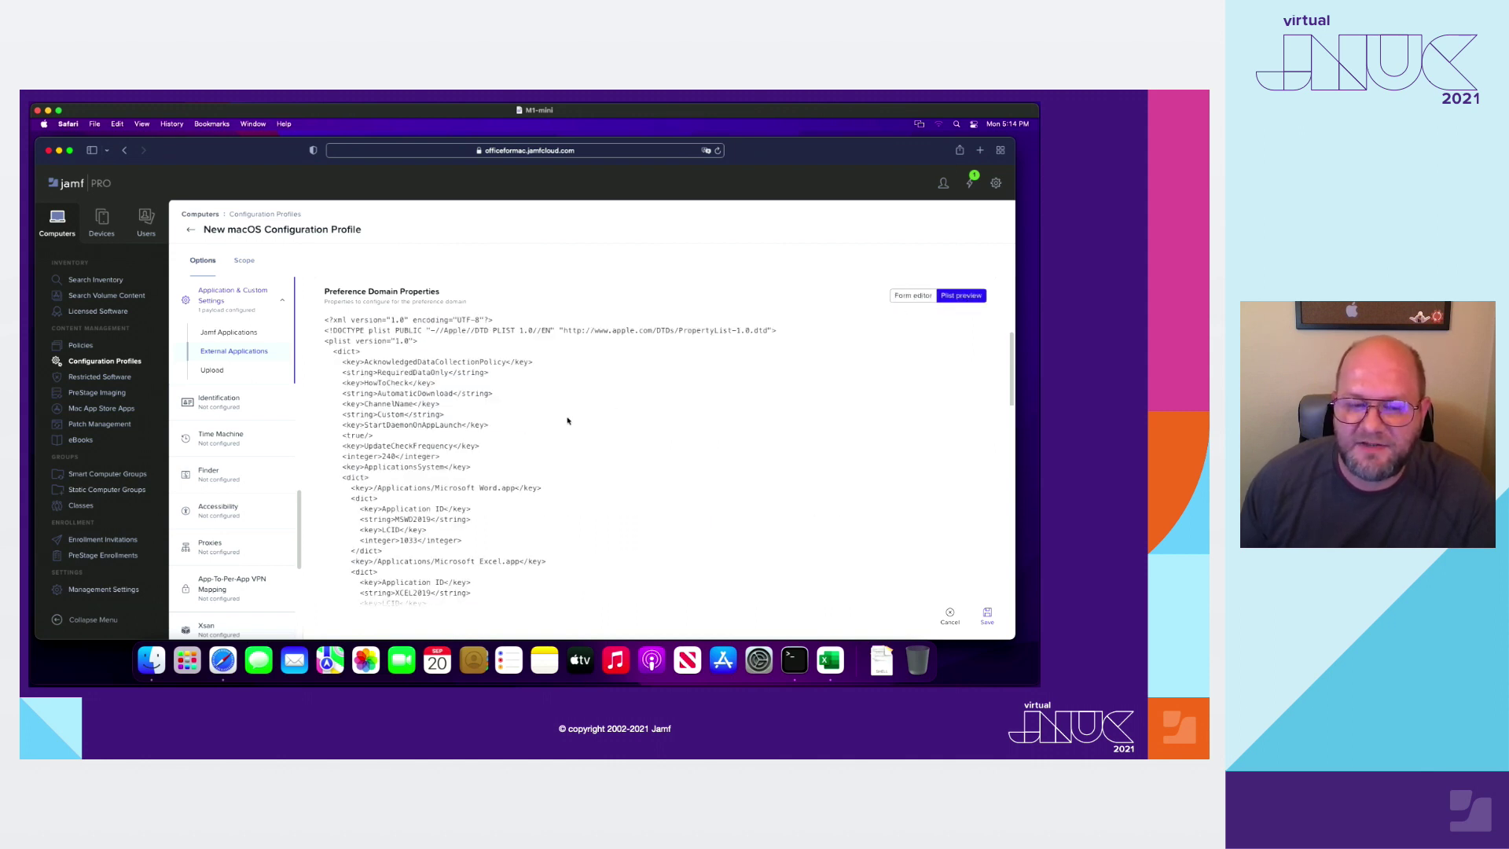
{"action": "scroll", "coordinate": [568, 421], "scroll_direction": "down", "scroll_amount": 10}
{"action": "scroll", "coordinate": [567, 420], "scroll_direction": "down", "scroll_amount": 15}
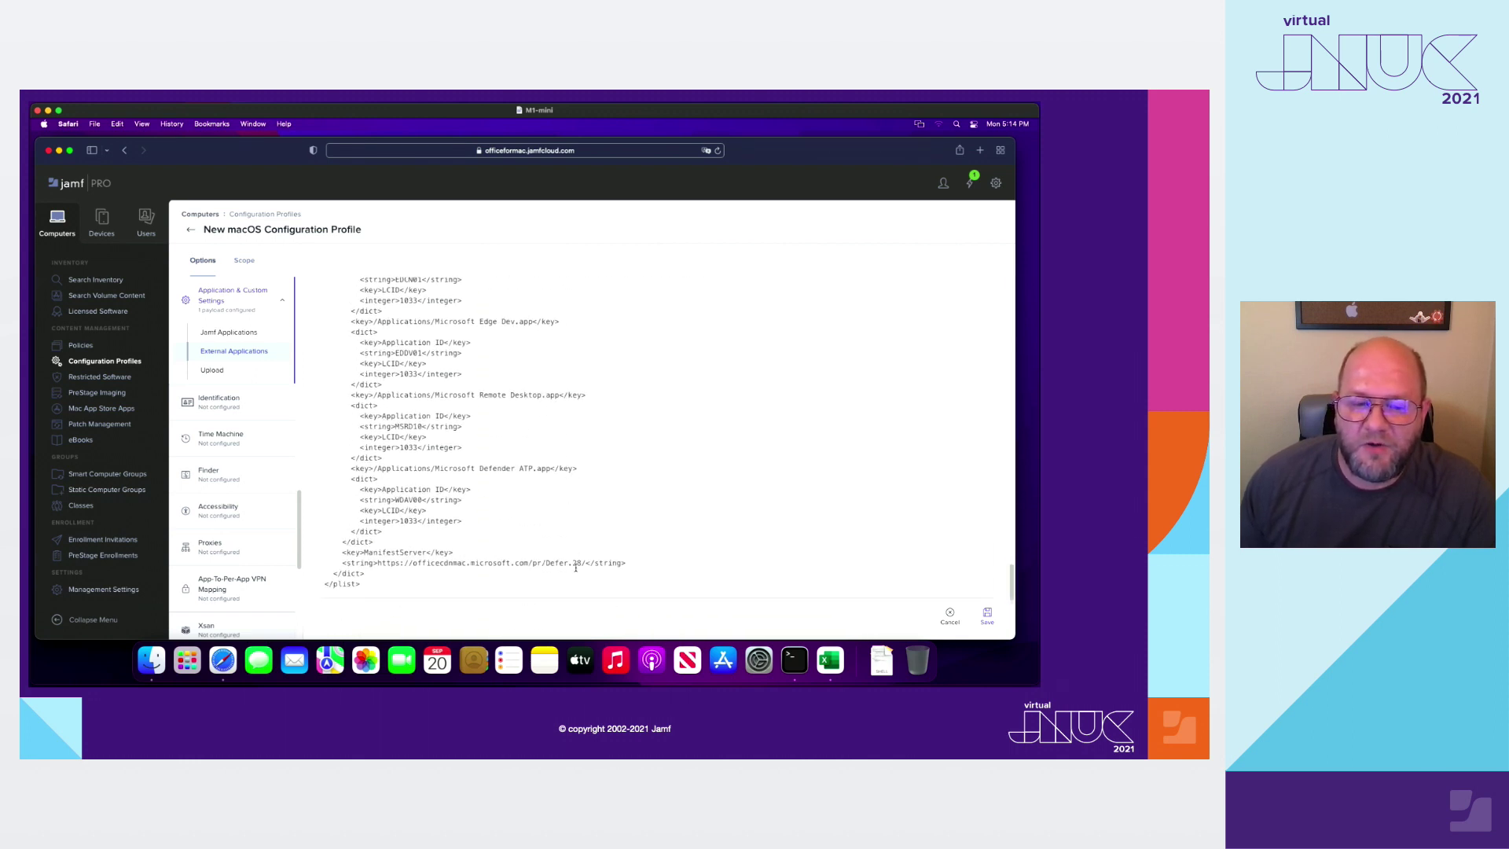
{"action": "left_click_drag", "start_coordinate": [627, 564], "coordinate": [339, 553]}
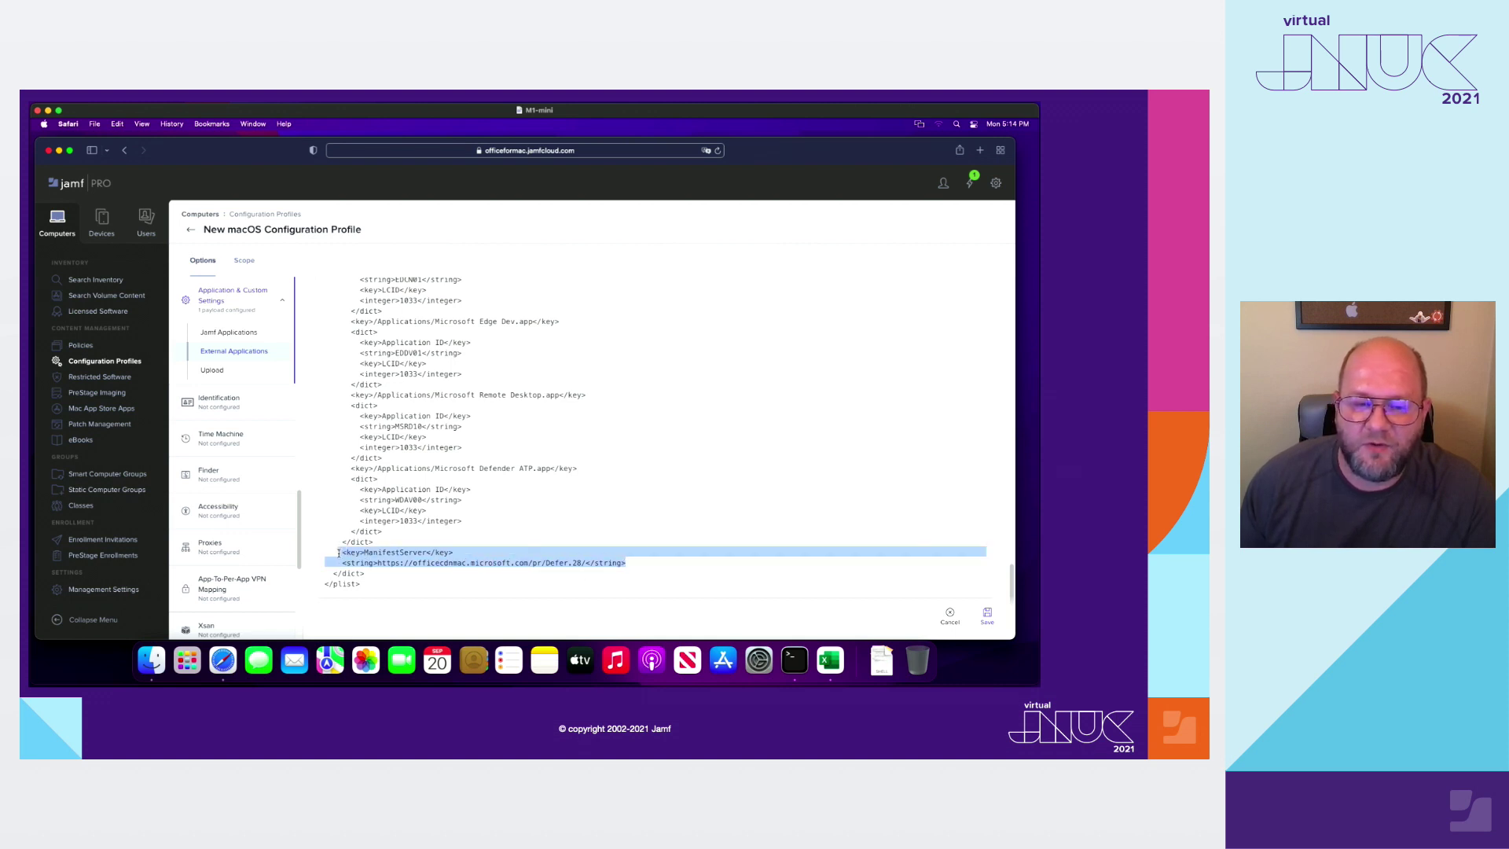
{"action": "left_click", "coordinate": [718, 479]}
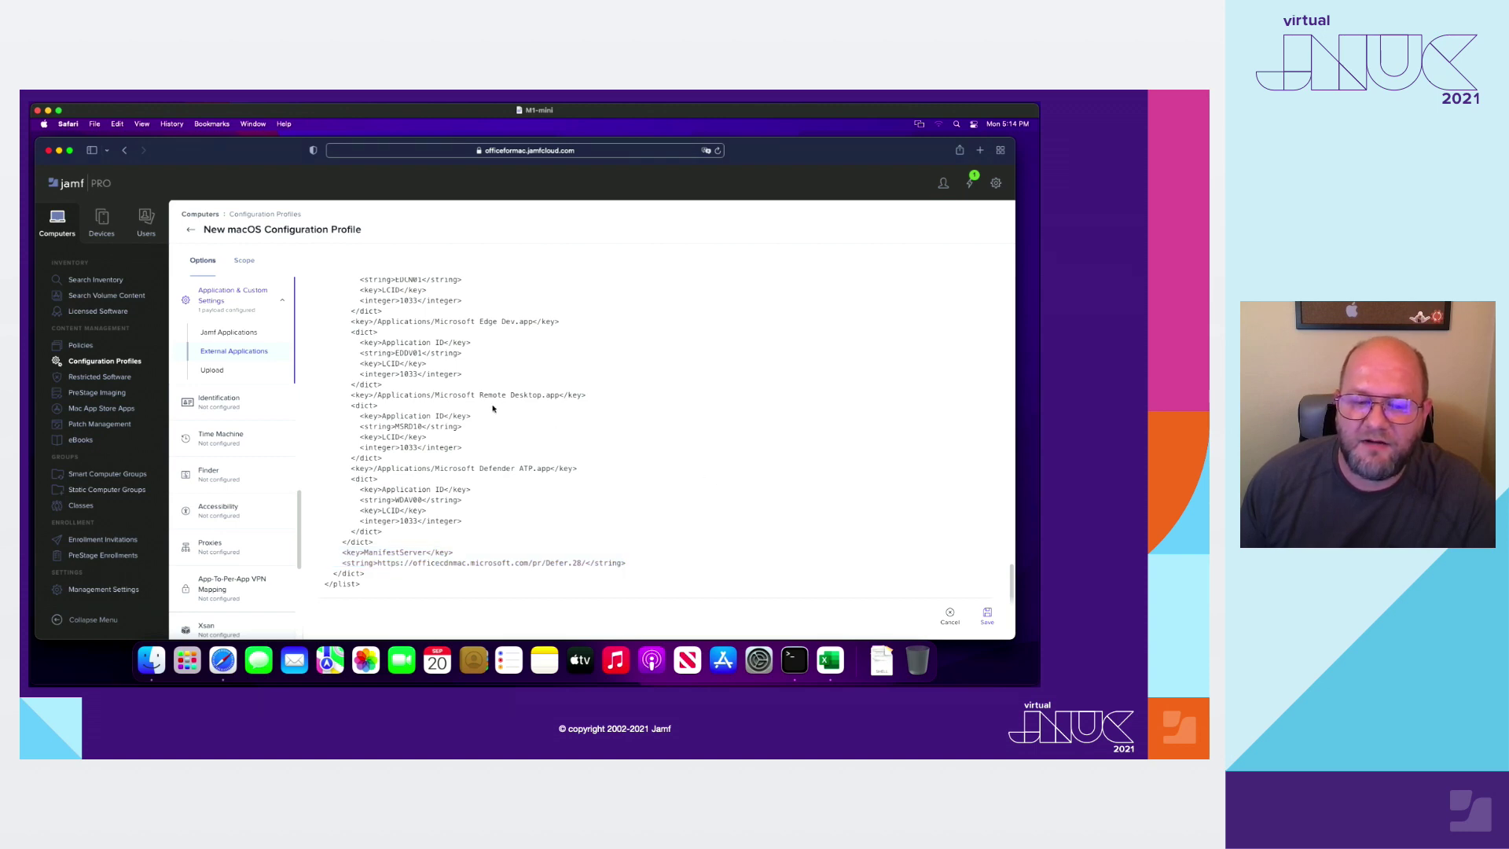
Move the browser window out of the way, switch to Excel and check its installed version information.
{"action": "left_click", "coordinate": [60, 151]}
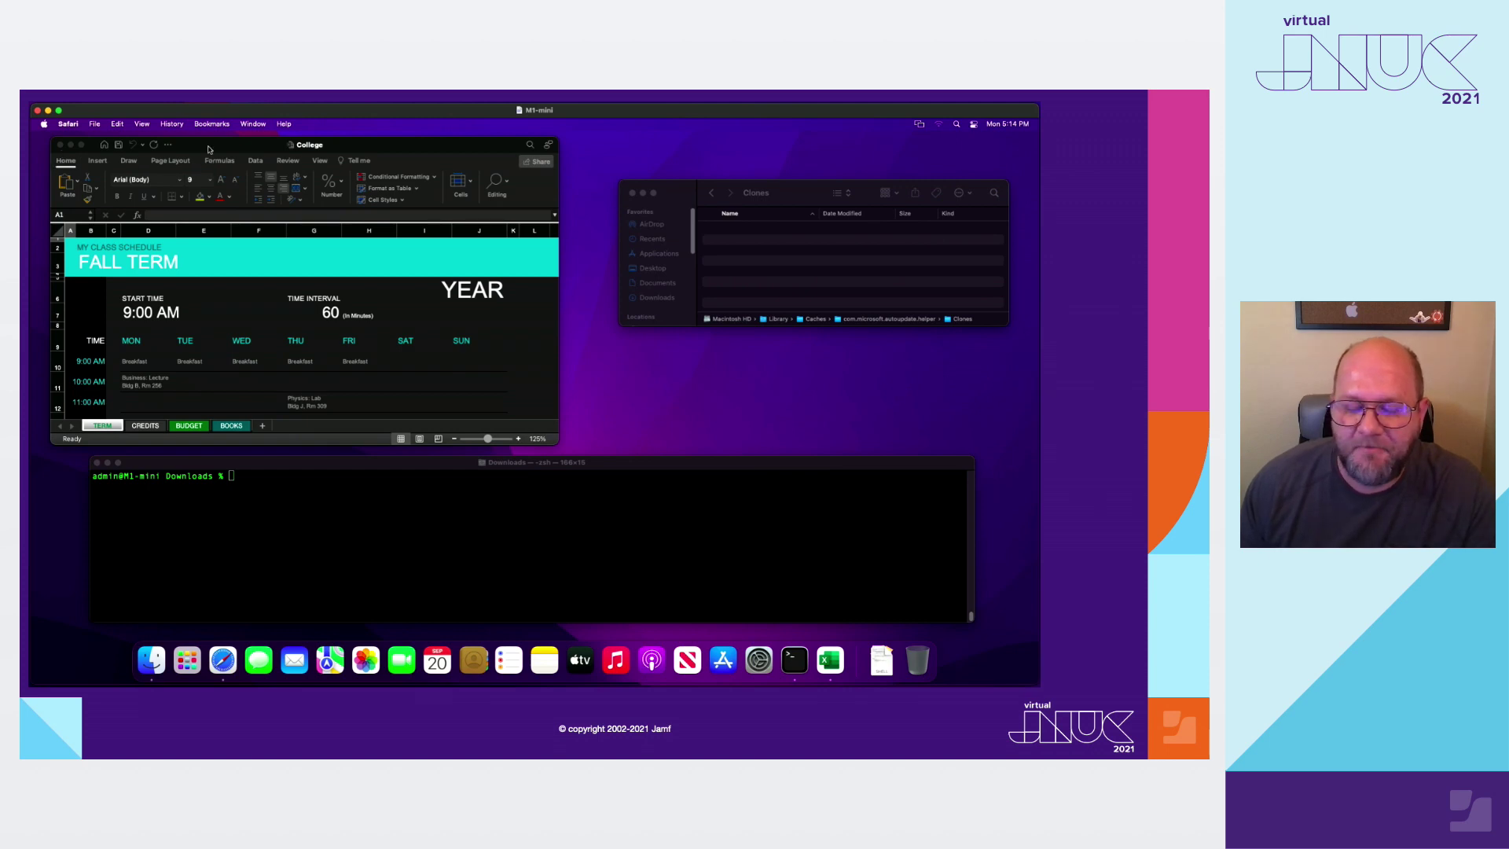
{"action": "left_click", "coordinate": [209, 149]}
{"action": "left_click", "coordinate": [68, 124]}
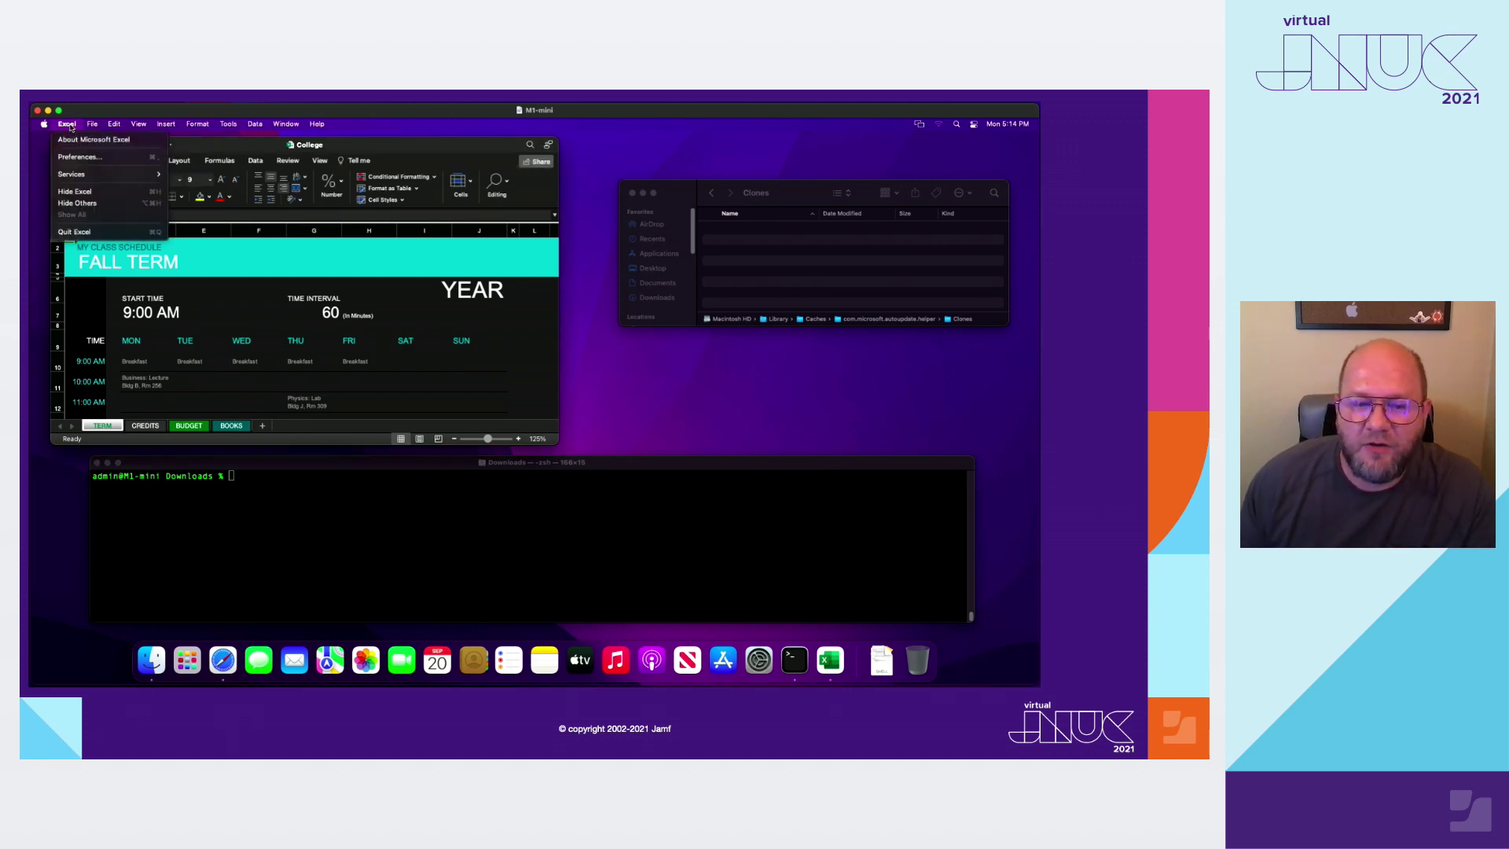
{"action": "left_click", "coordinate": [89, 139]}
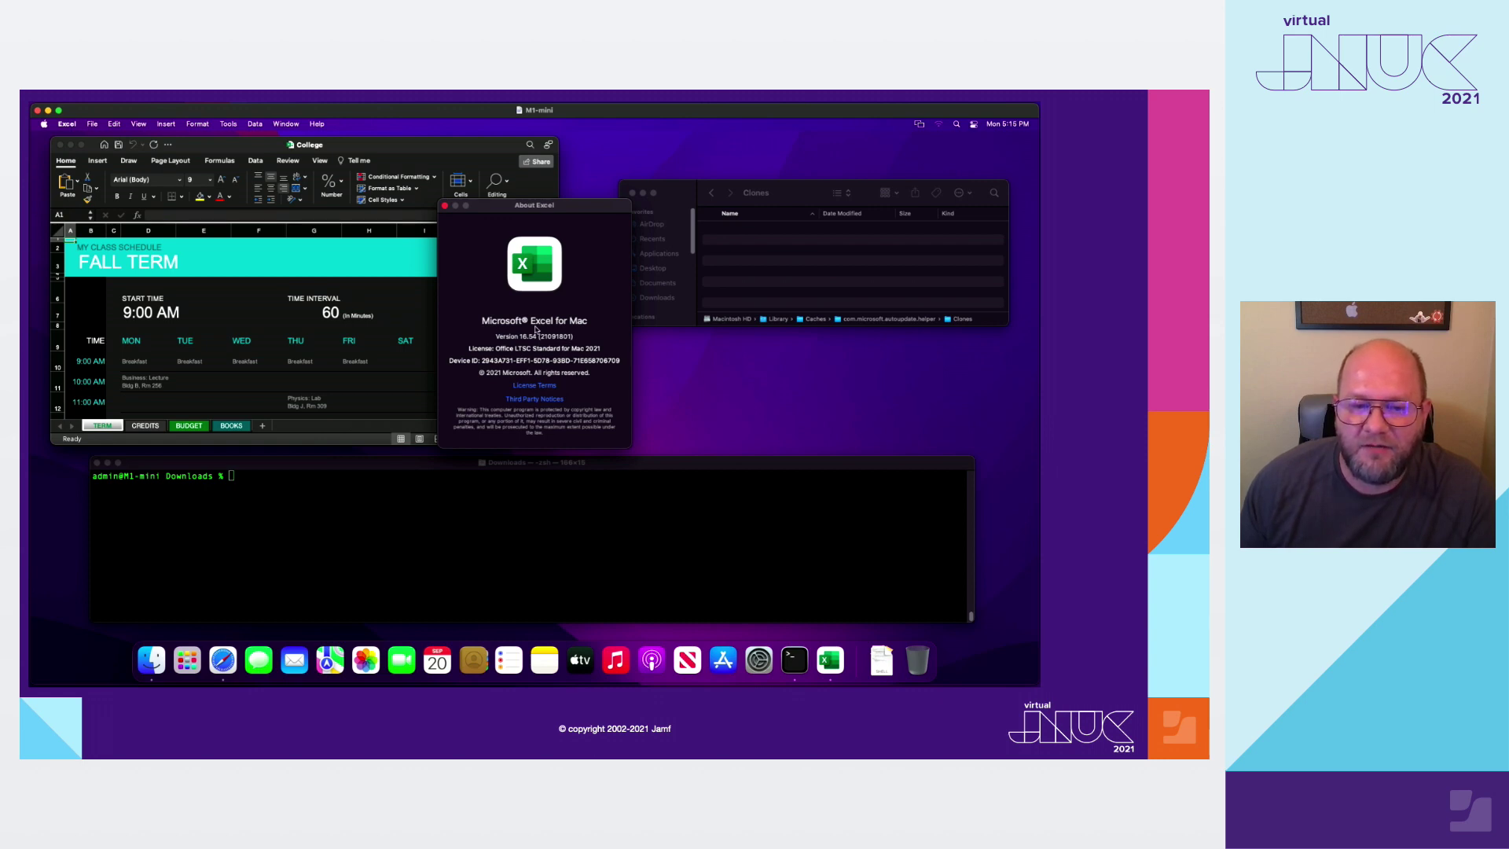
{"action": "left_click", "coordinate": [445, 206]}
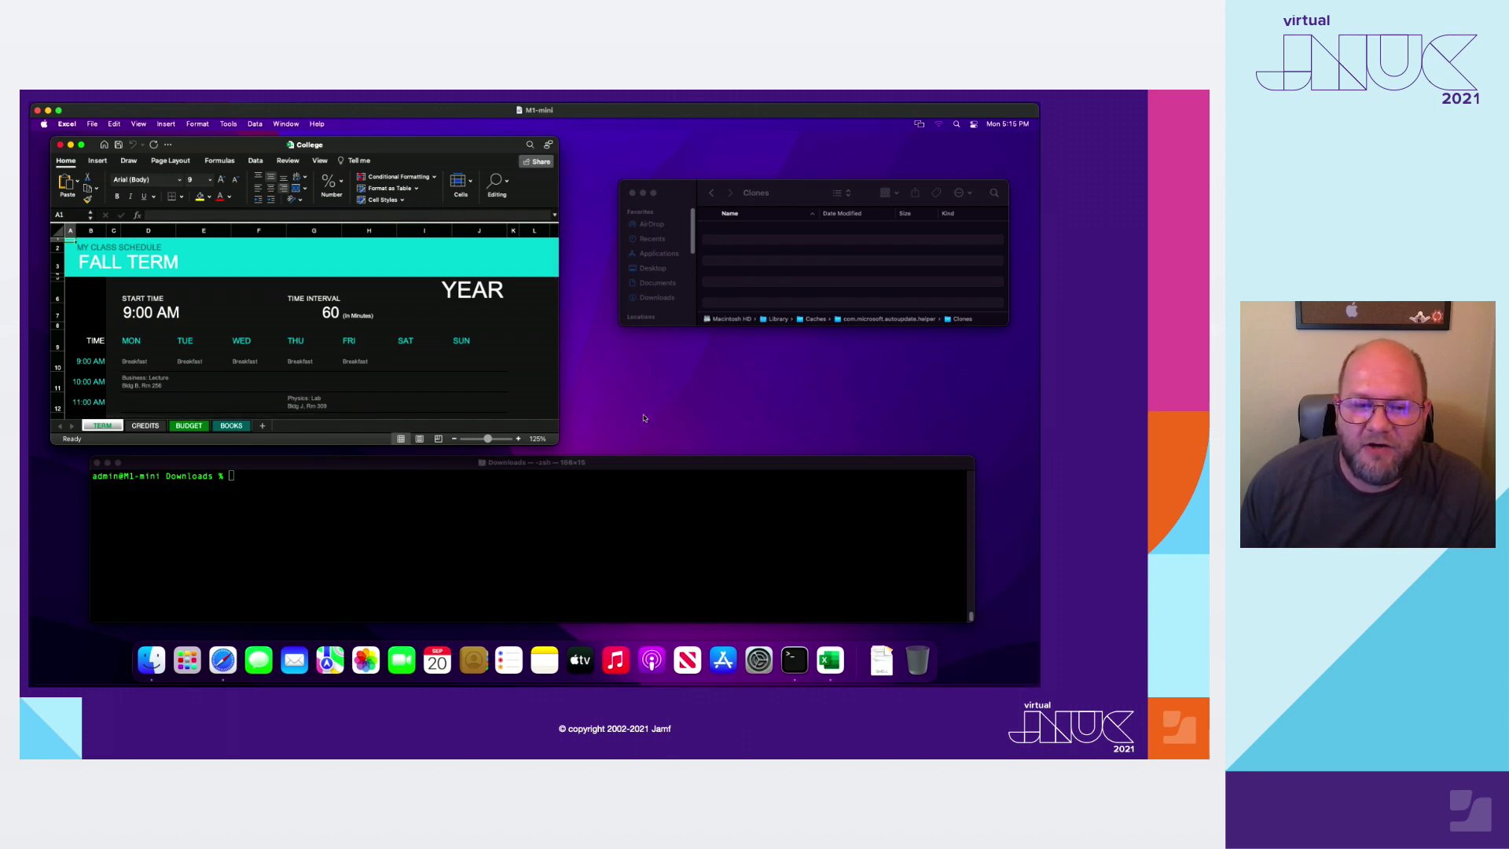
Look at the empty Clones folder, then switch to Terminal and run "defaults delete com.microsoft.autoupdate2 LastUpdate".
{"action": "left_click", "coordinate": [808, 187]}
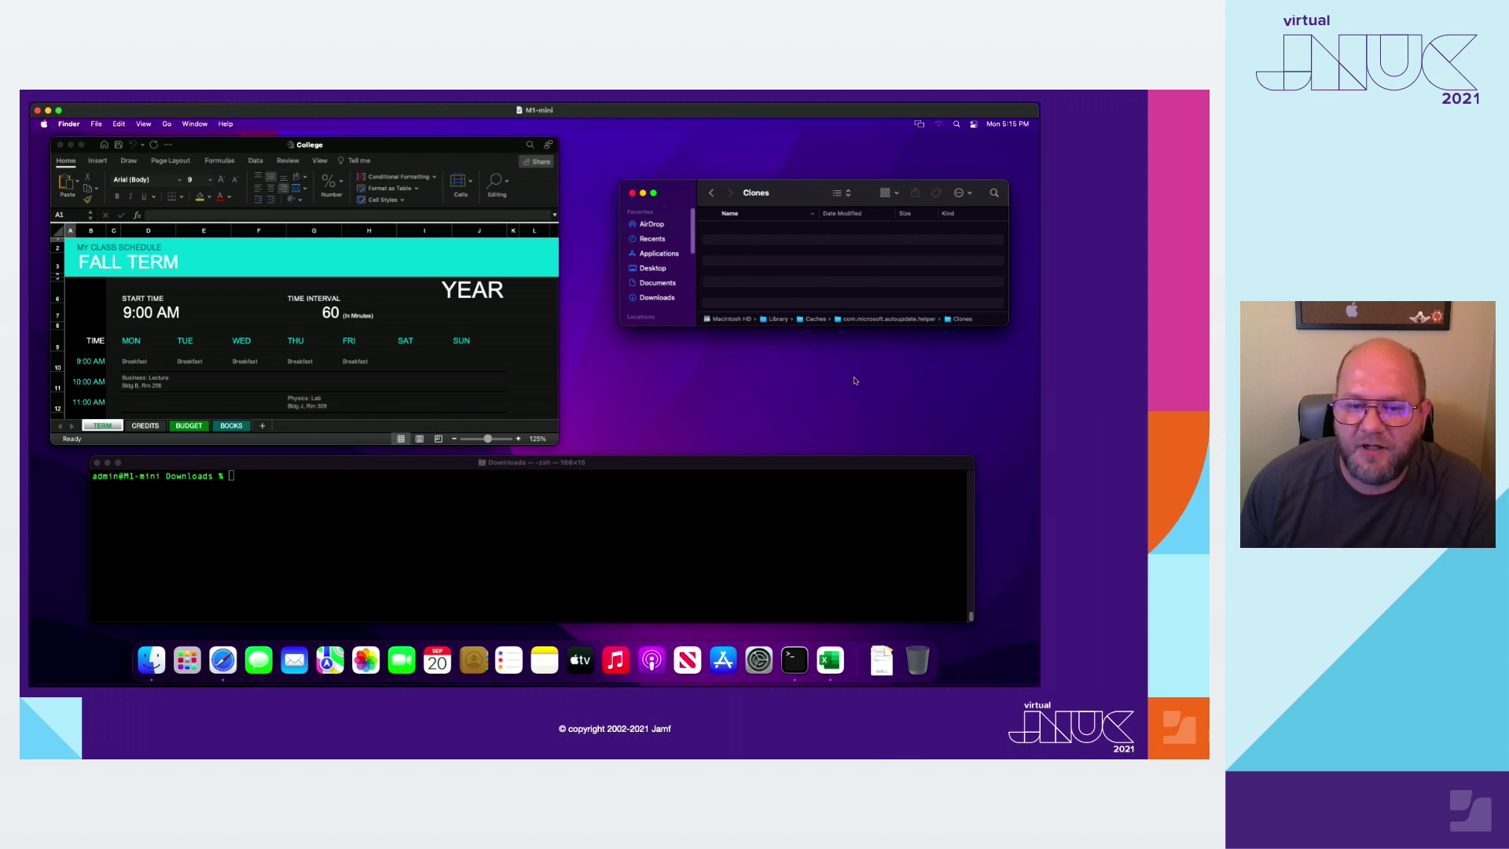
{"action": "left_click", "coordinate": [349, 487]}
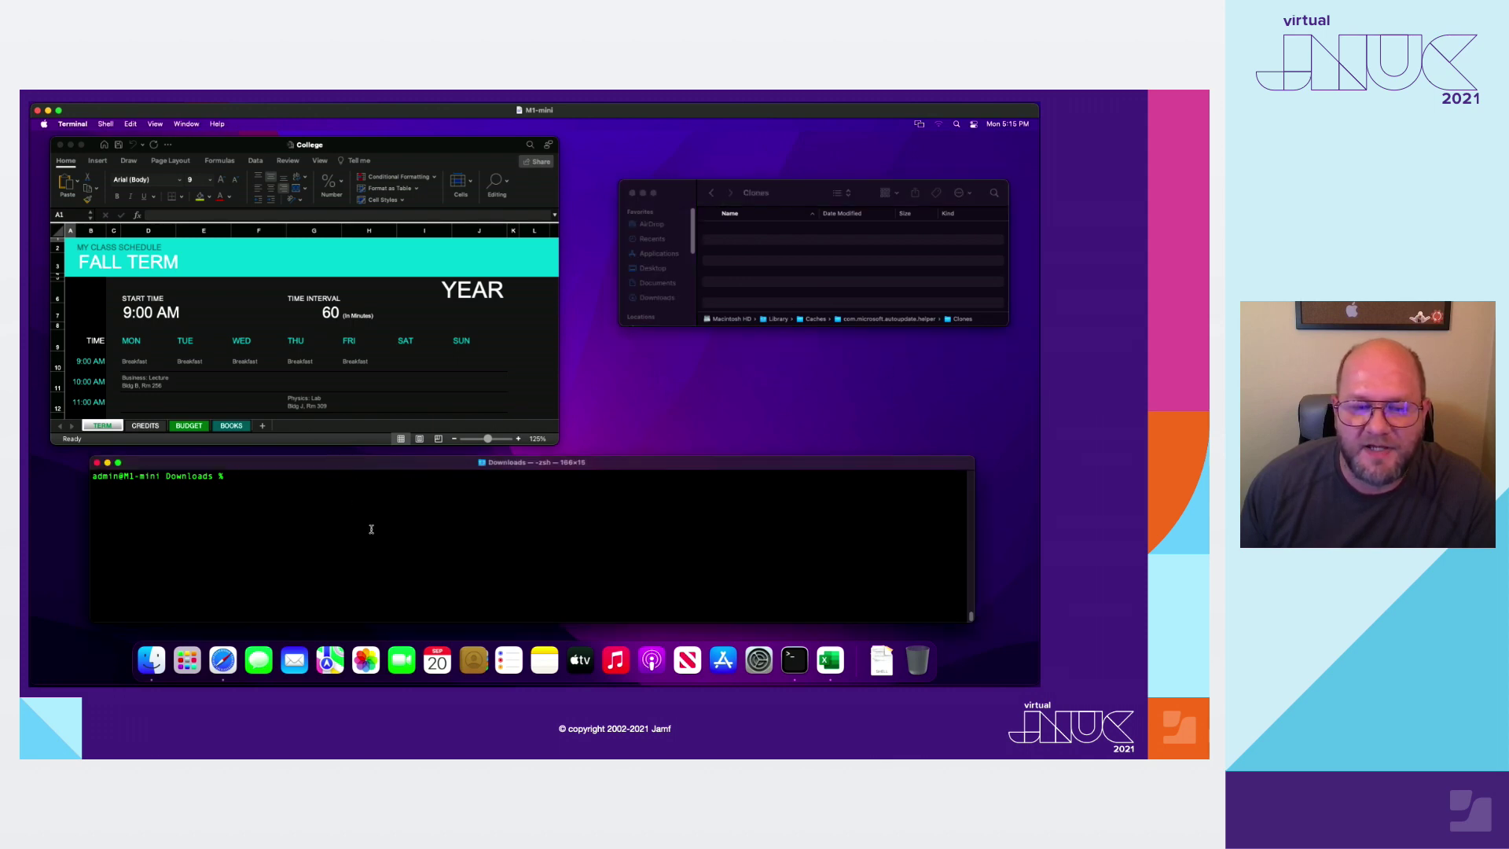
{"action": "key", "text": "Up"}
{"action": "key", "text": "Up"}
{"action": "key", "text": "Up"}
{"action": "key", "text": "Up"}
{"action": "key", "text": "Up"}
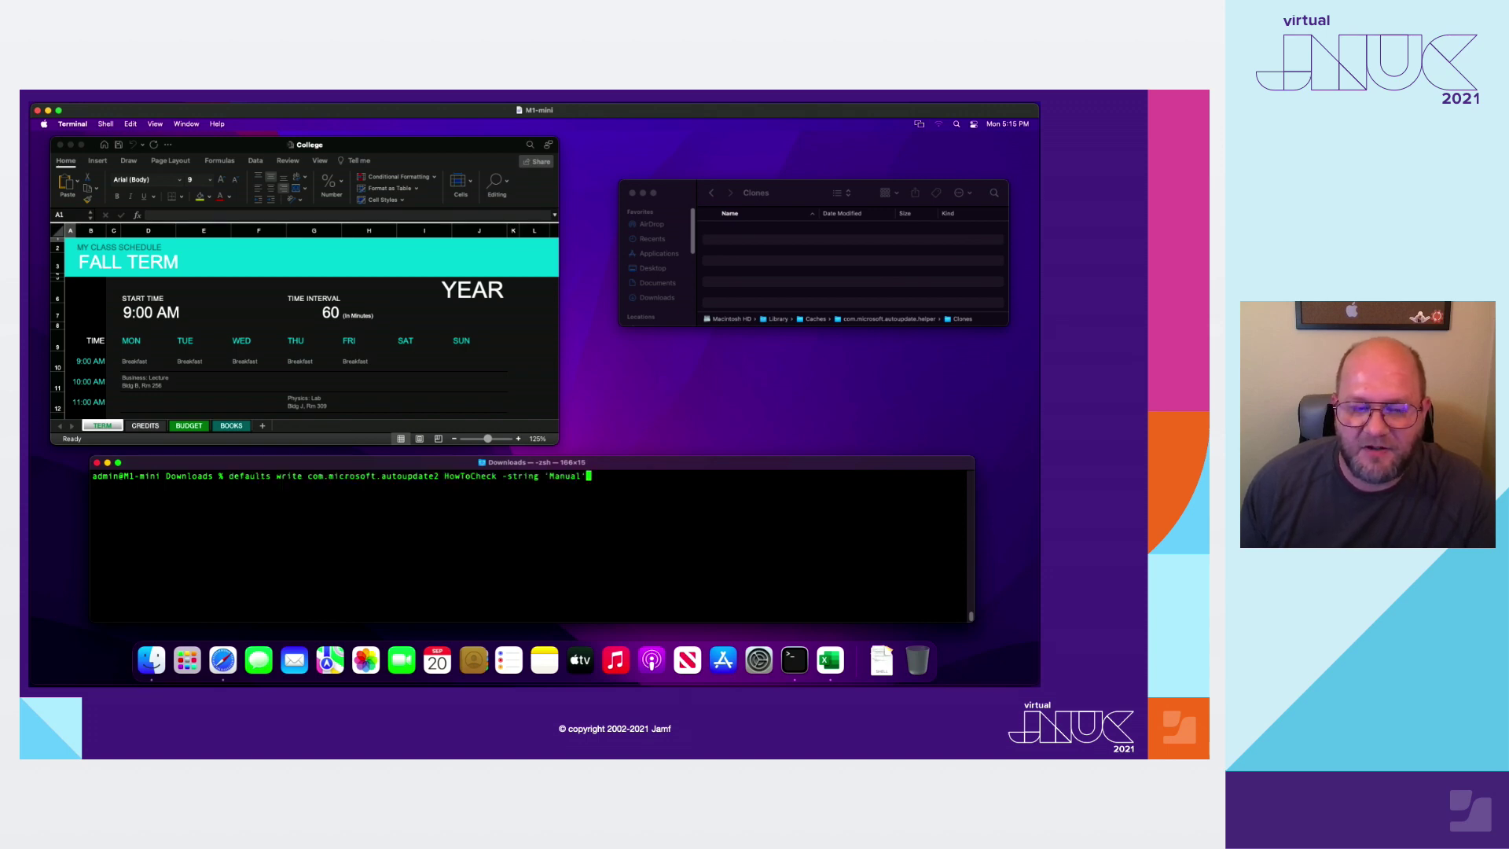
{"action": "key", "text": "Up"}
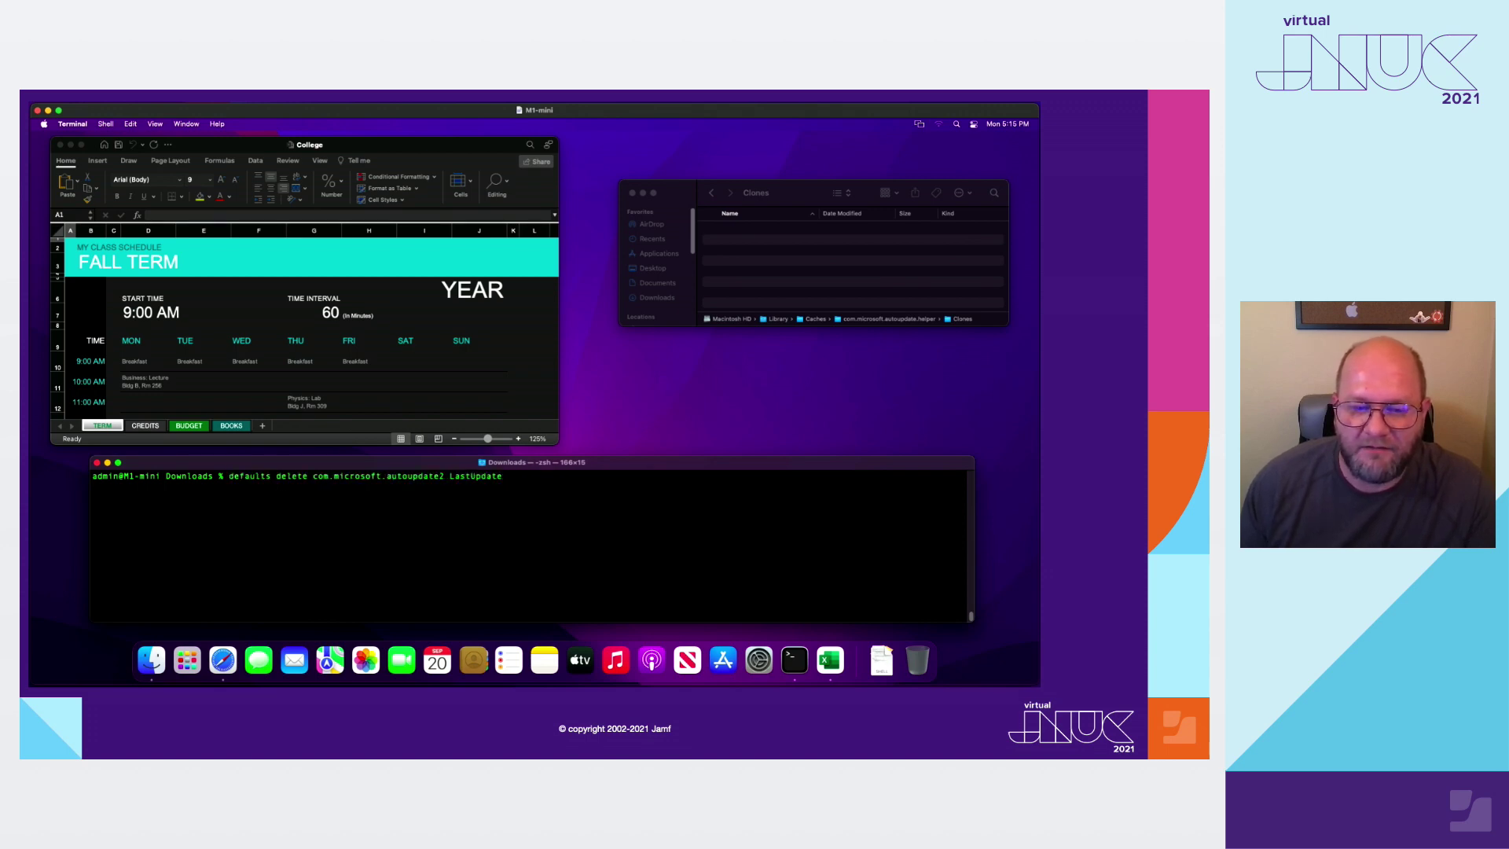
{"action": "key", "text": "Return"}
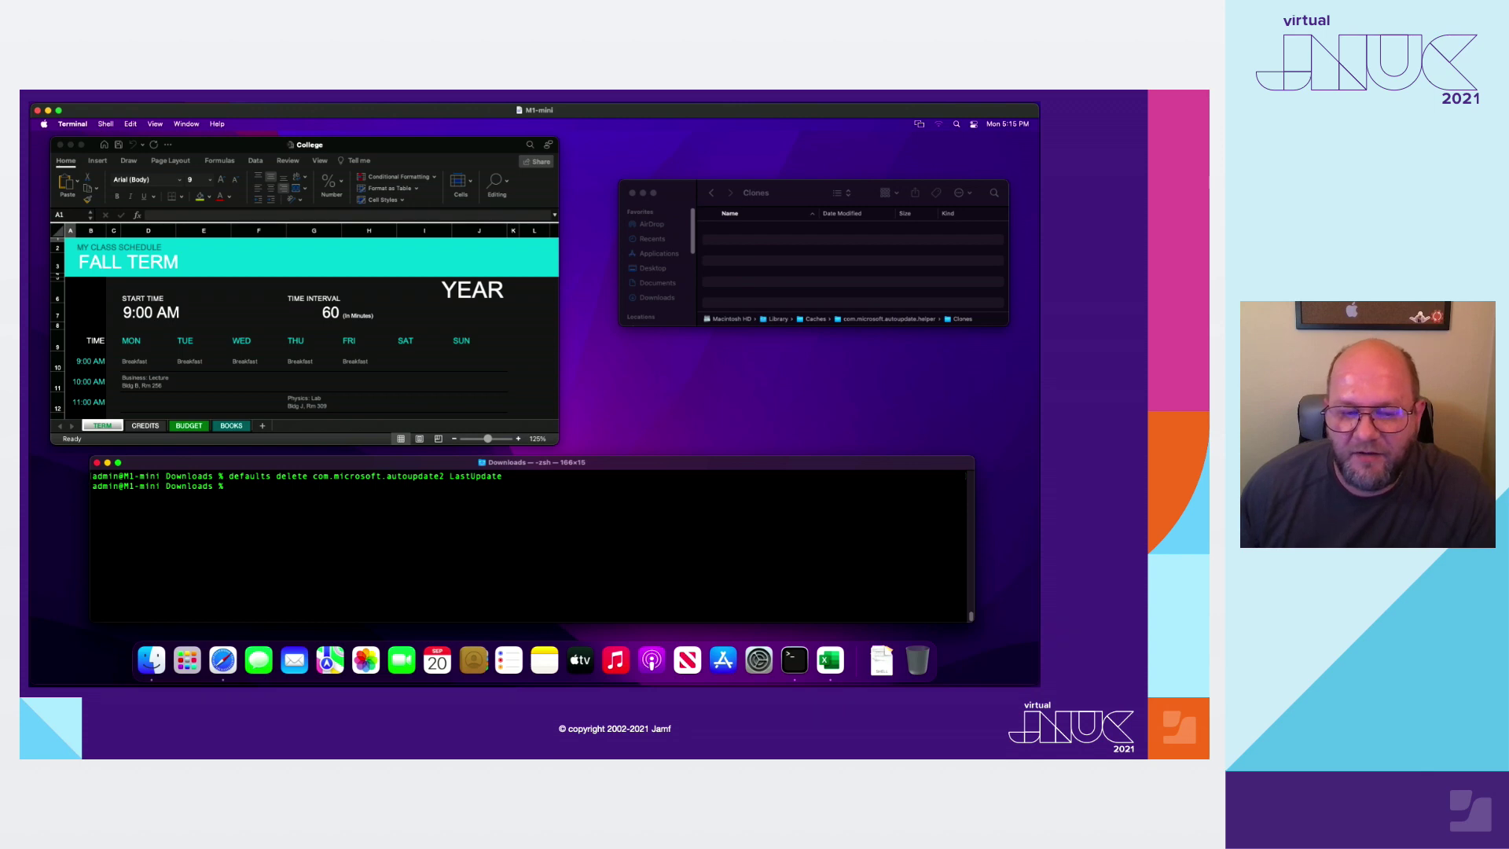
Start the Microsoft update agent by running "launchctl start com.microsoft.update.agent".
{"action": "type", "text": "clear"}
{"action": "key", "text": "Up"}
{"action": "key", "text": "Up"}
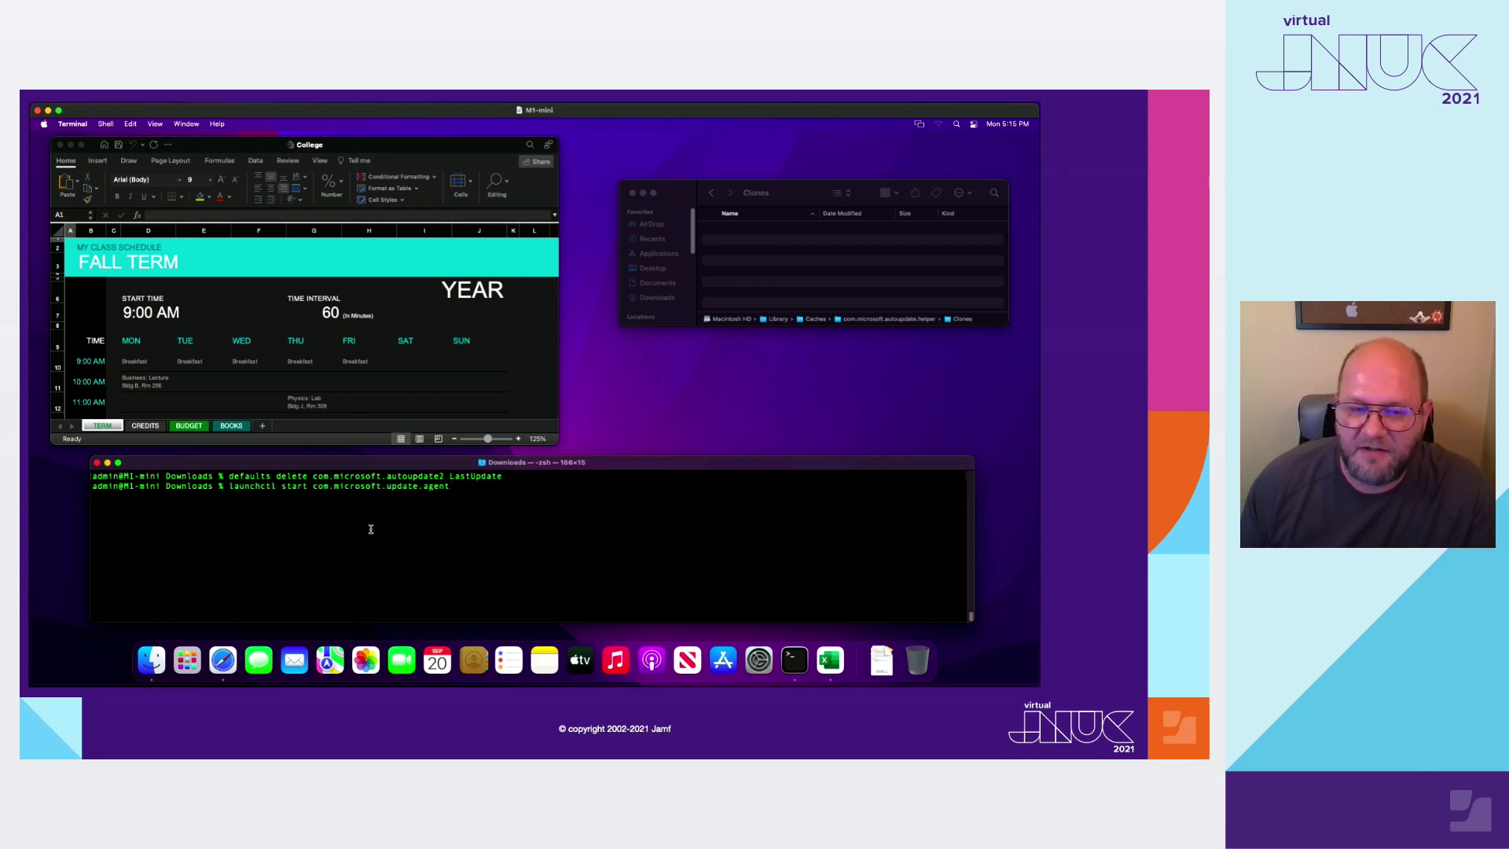
{"action": "key", "text": "Return"}
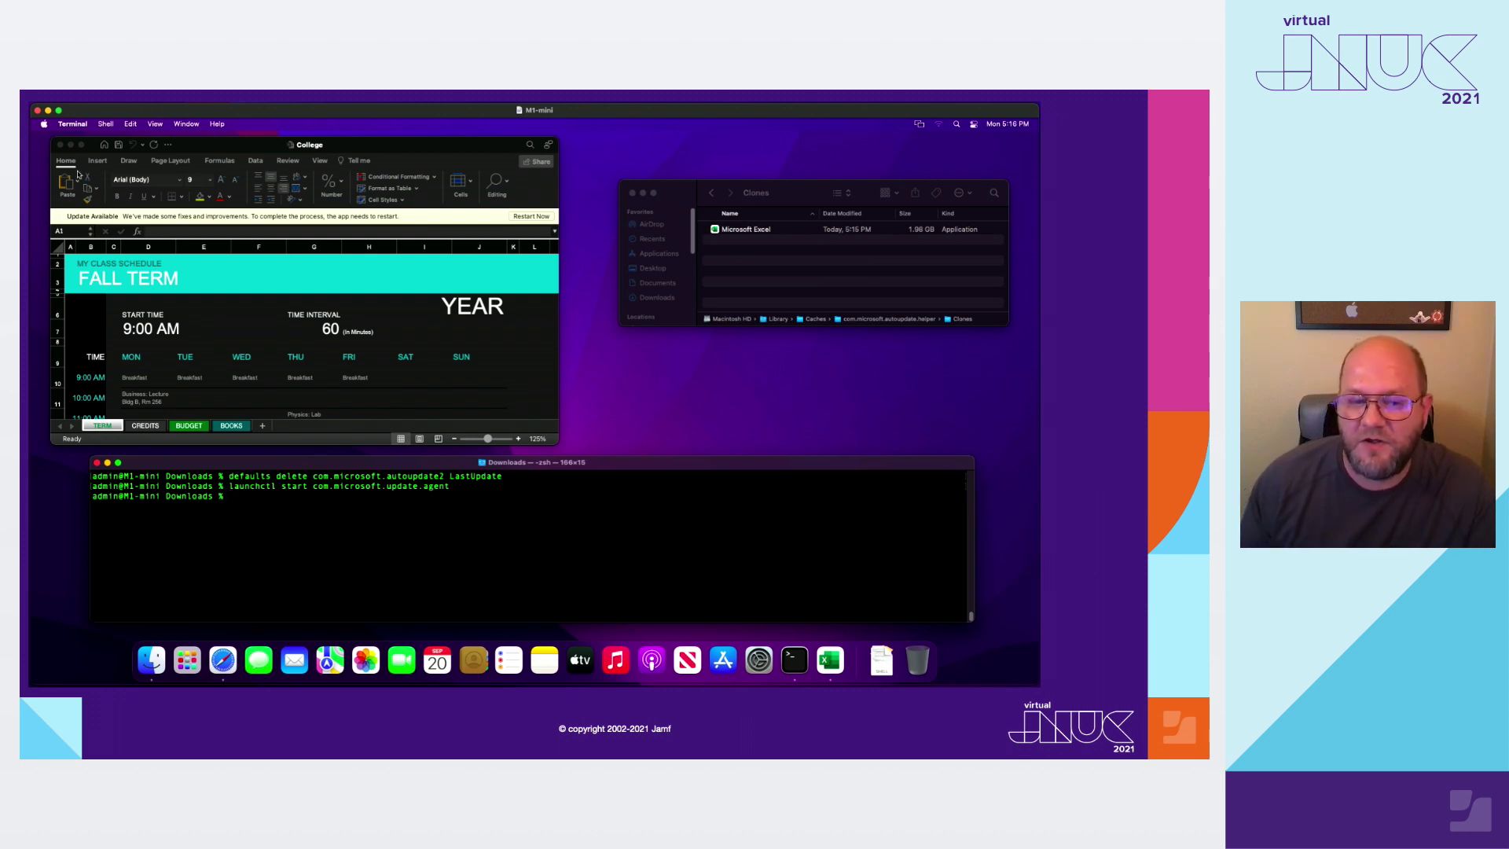
Switch to Excel and quit it so the downloaded update can be applied.
{"action": "left_click", "coordinate": [168, 145]}
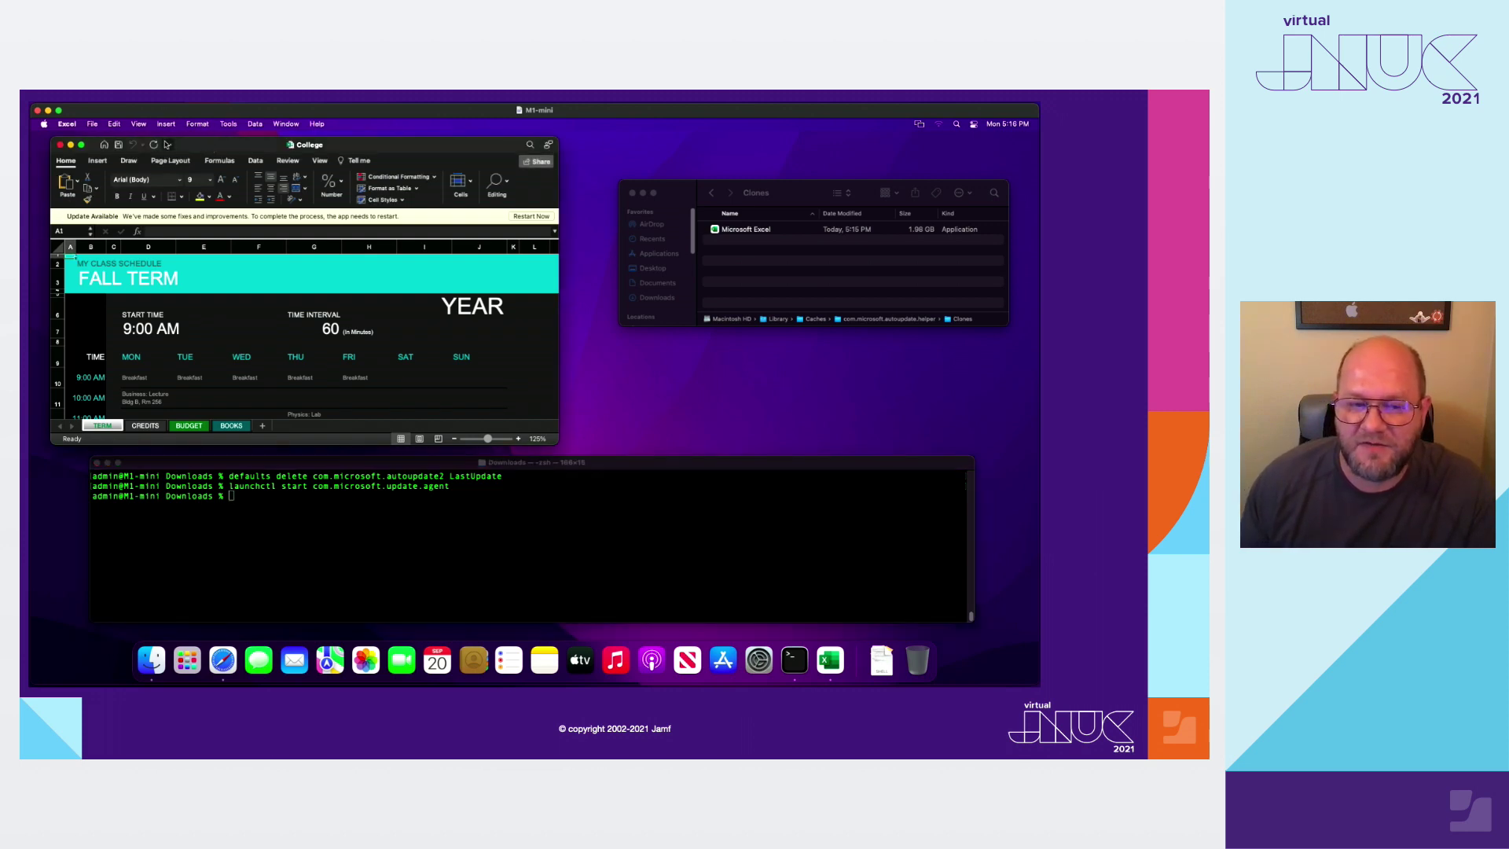
{"action": "left_click", "coordinate": [67, 124]}
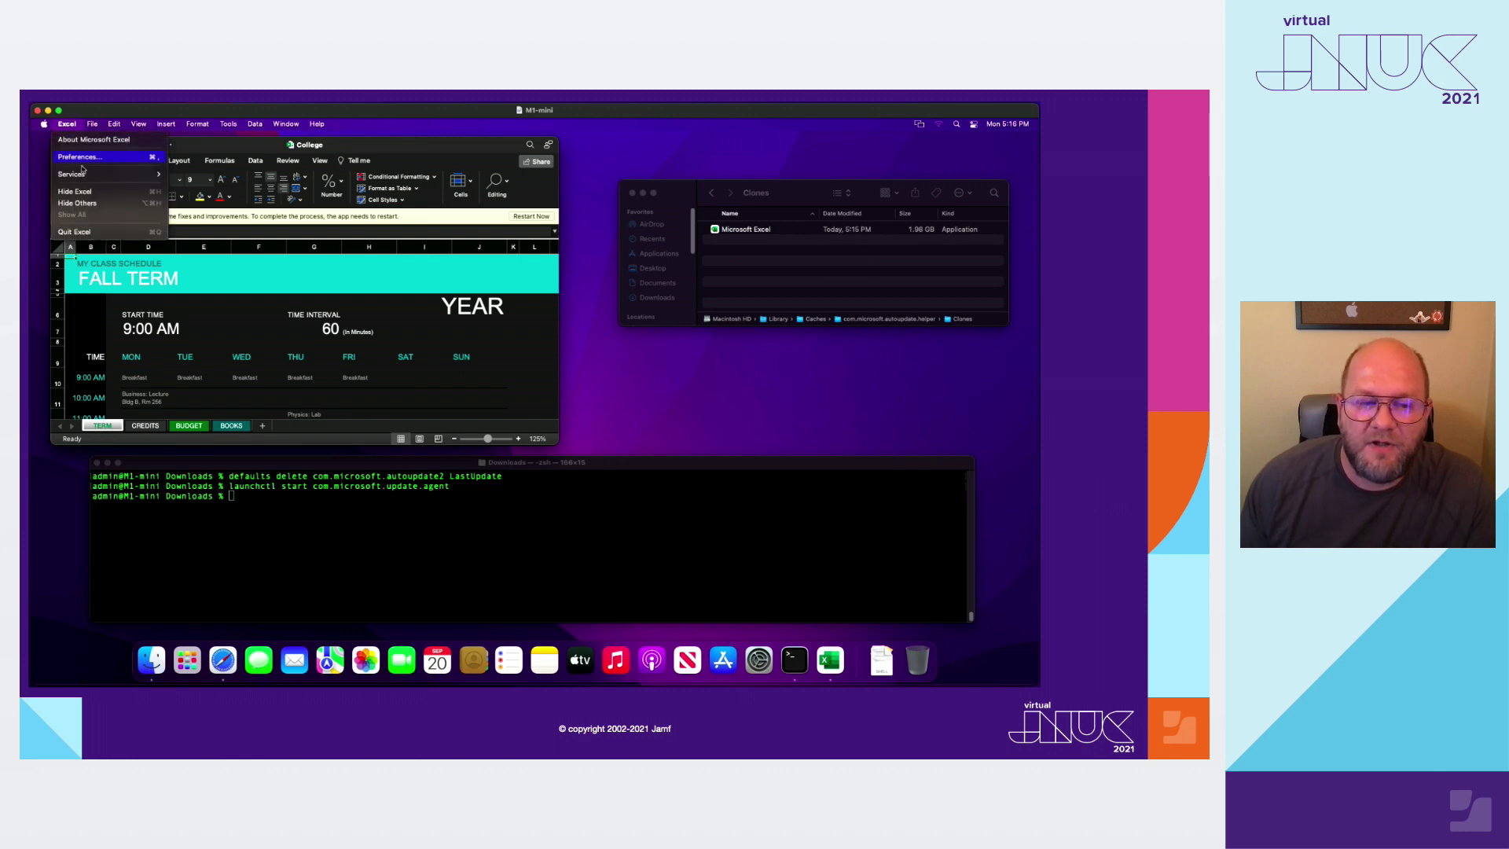
{"action": "left_click", "coordinate": [85, 232]}
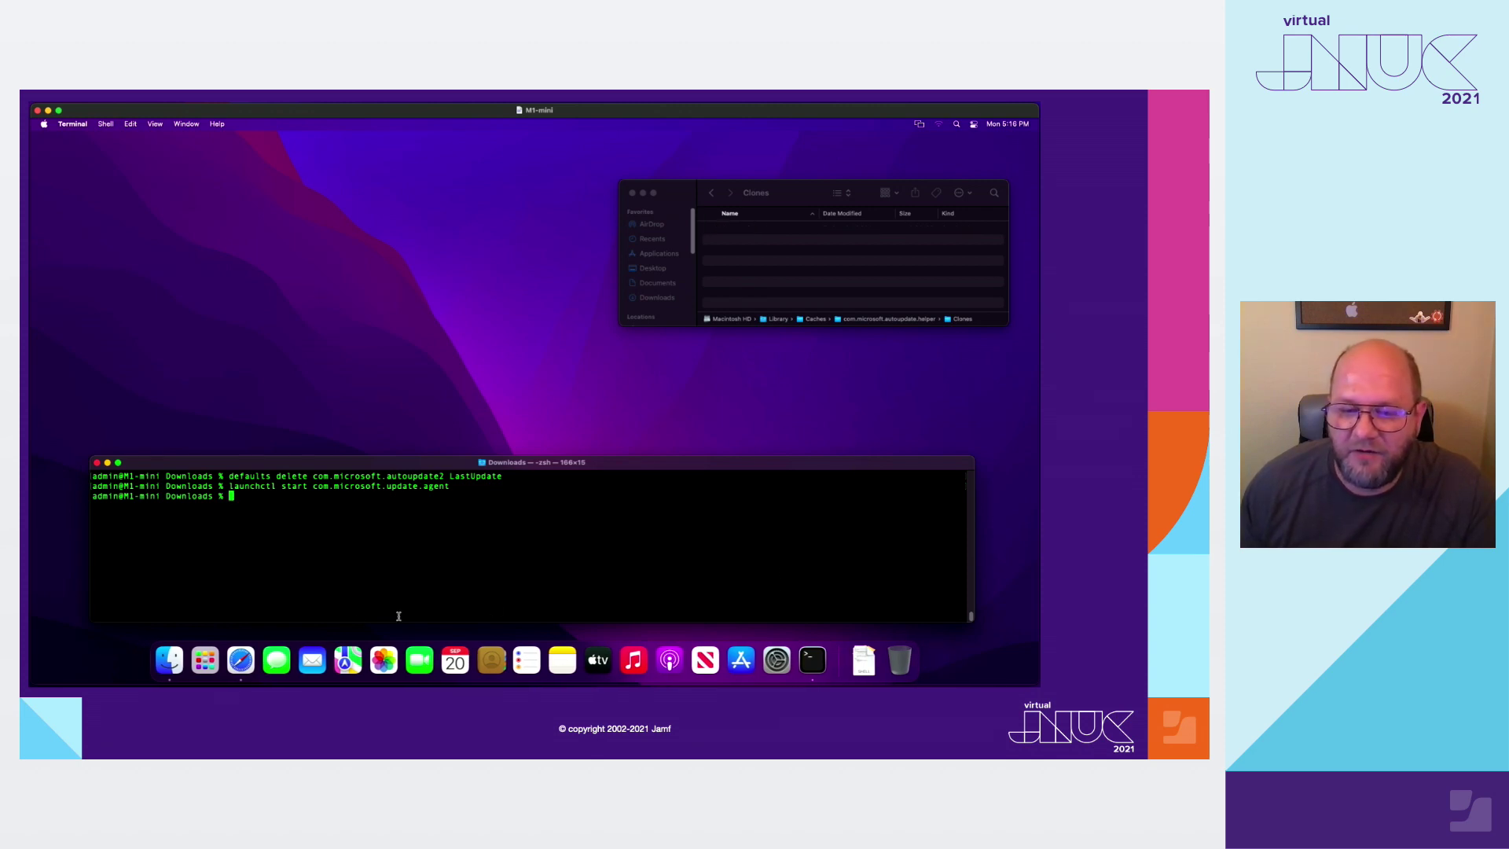
Relaunch Excel with a blank workbook and open its version information to check the update.
{"action": "left_click", "coordinate": [205, 661]}
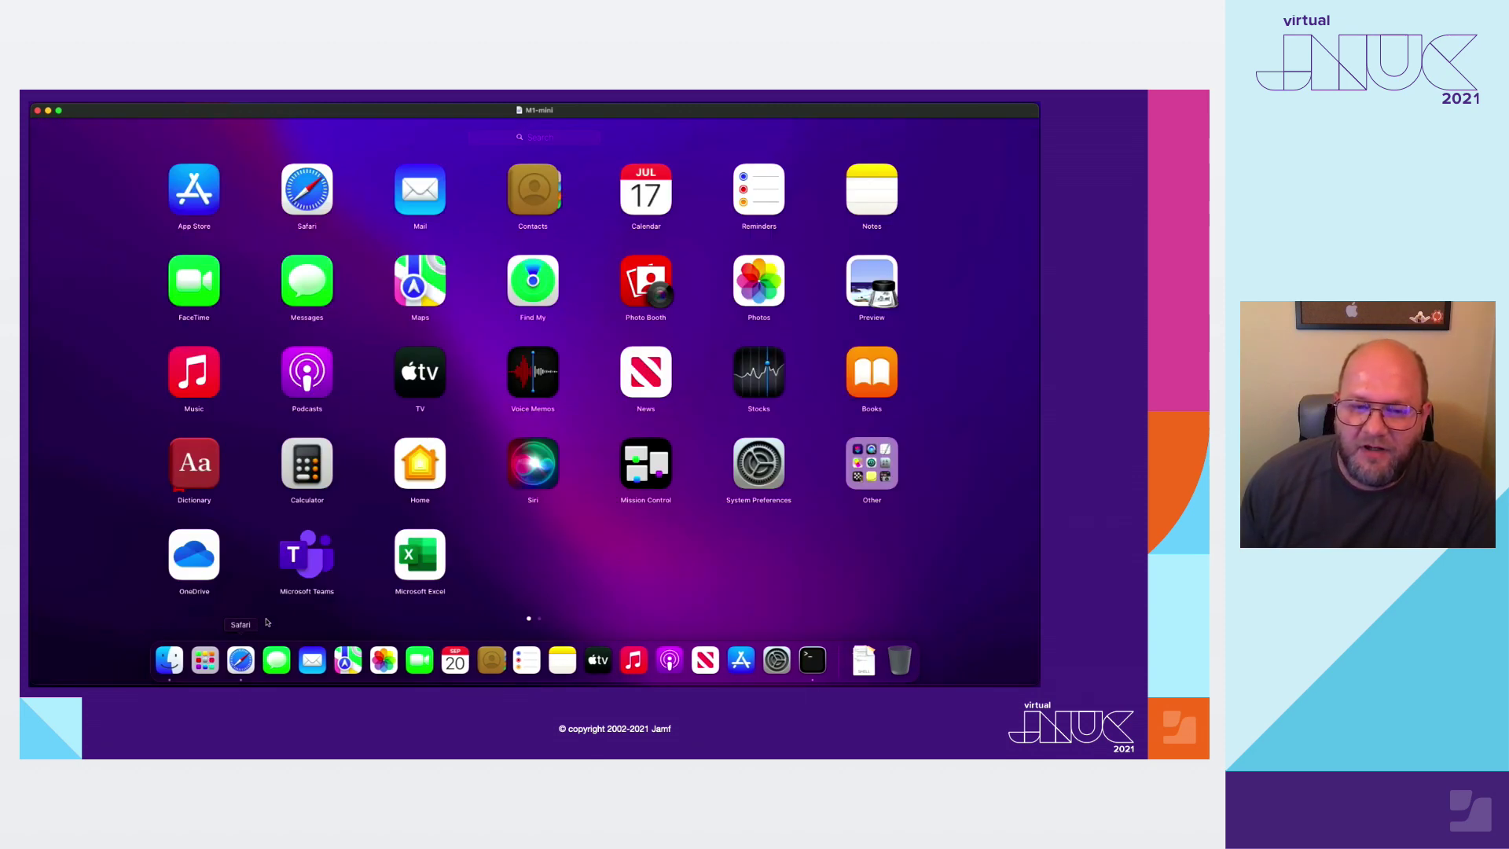
{"action": "left_click", "coordinate": [443, 552]}
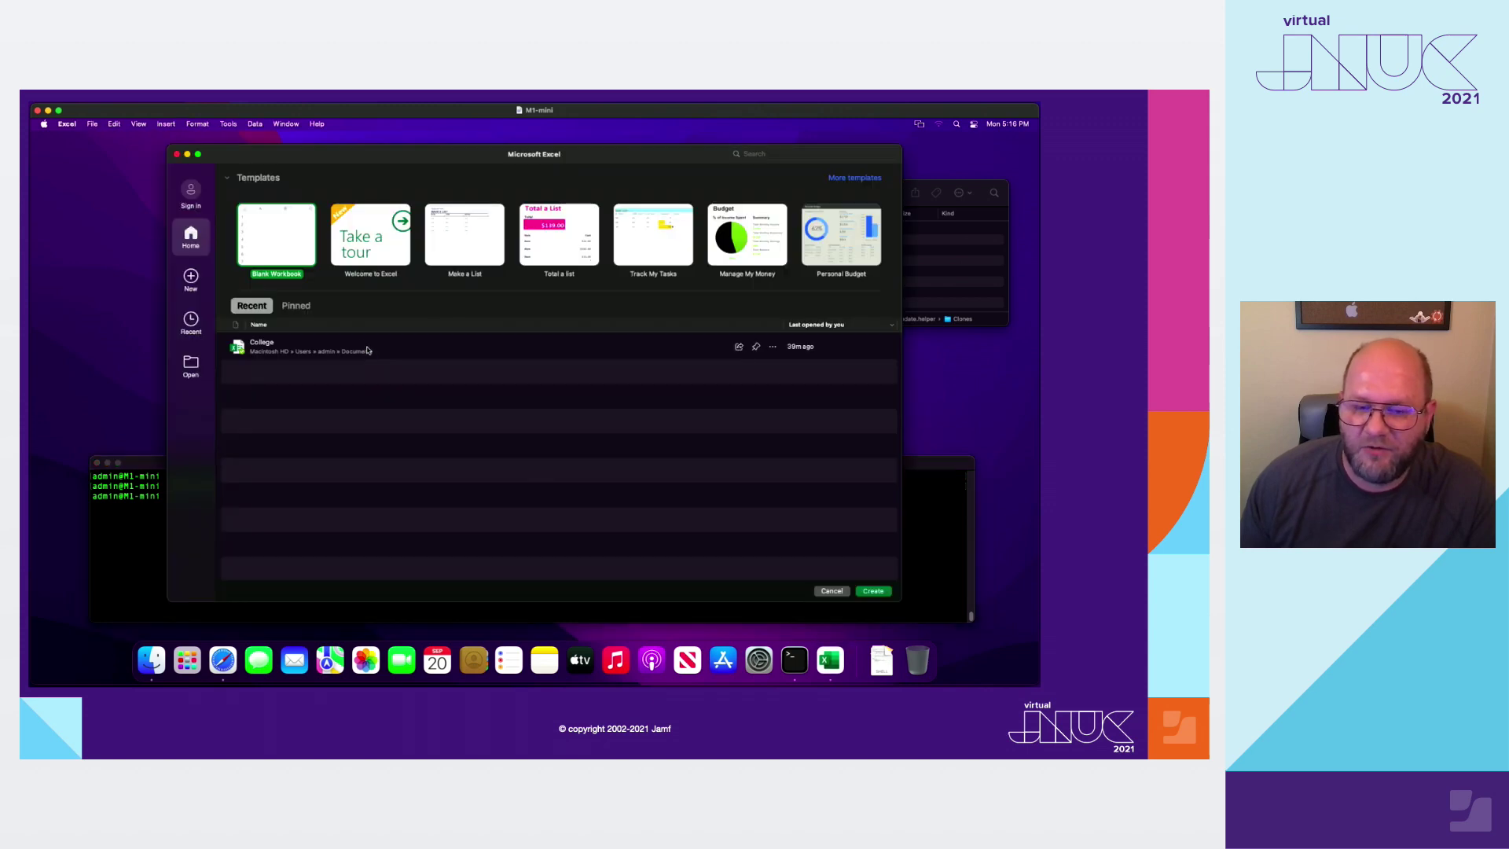
{"action": "double_click", "coordinate": [266, 240]}
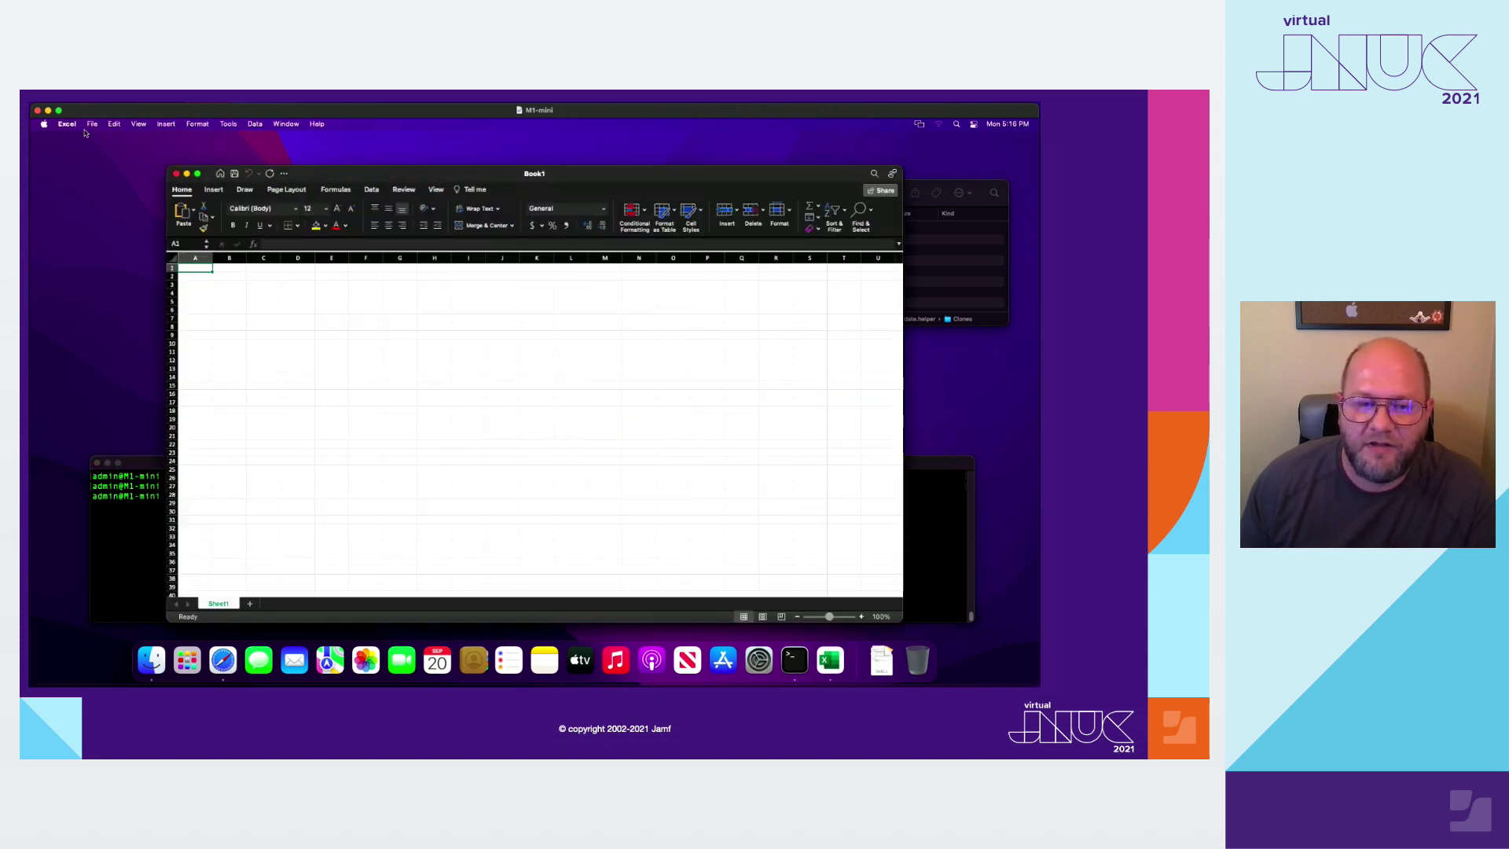
{"action": "left_click", "coordinate": [67, 125]}
{"action": "left_click", "coordinate": [69, 141]}
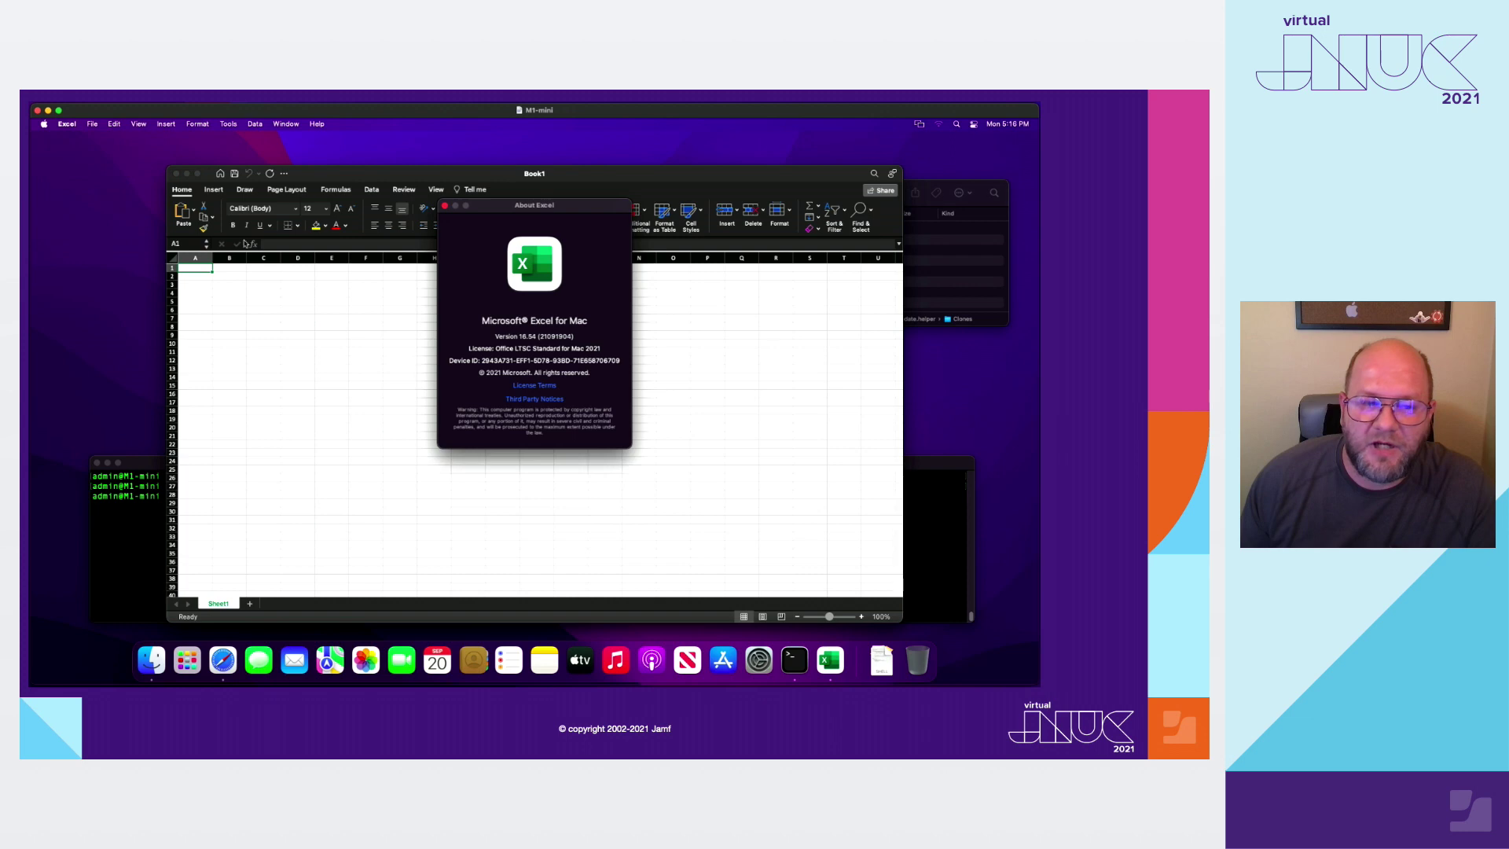